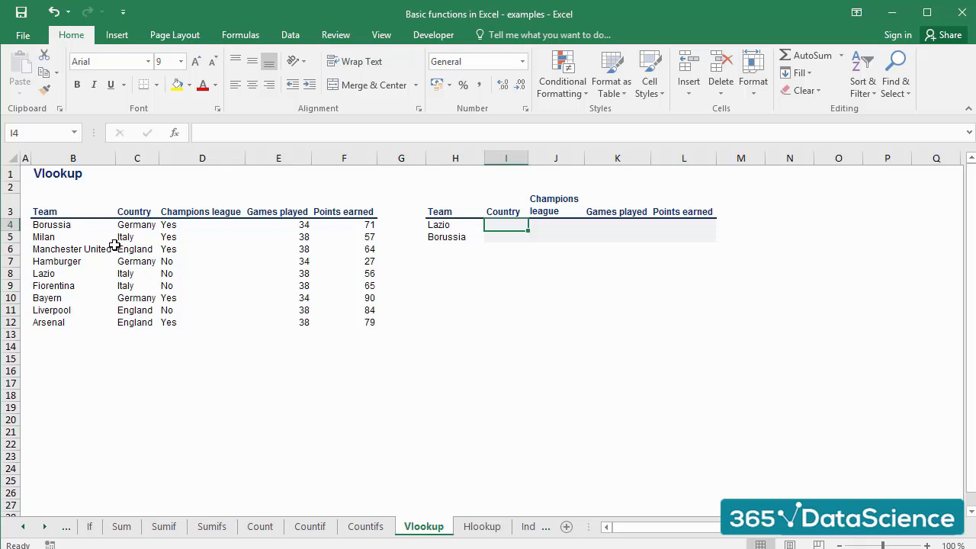
left_click_drag(71, 215, 368, 323)
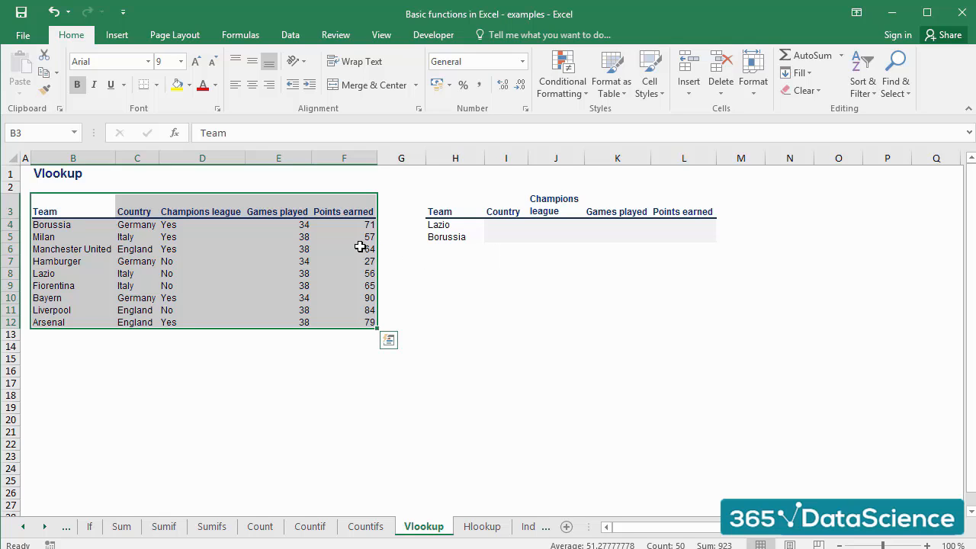
left_click_drag(462, 215, 679, 231)
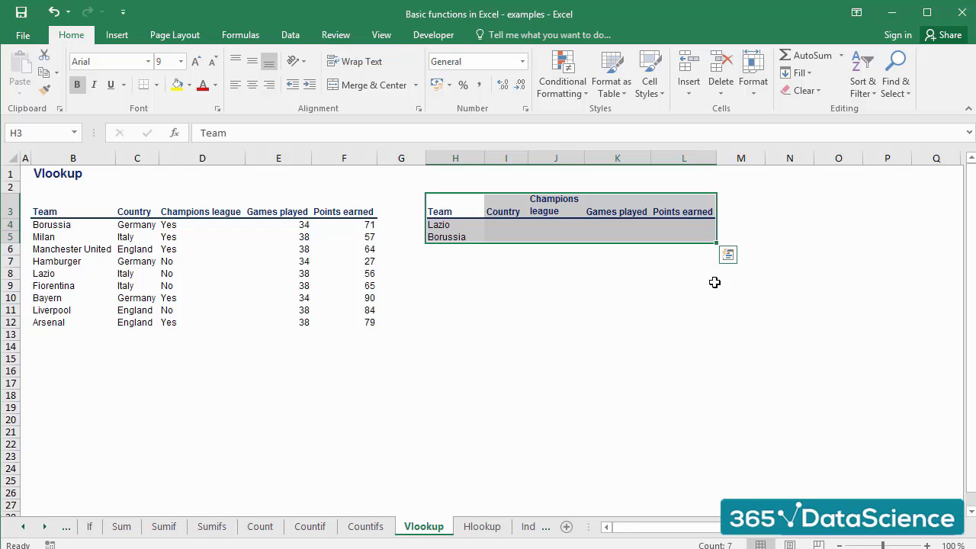
left_click(466, 224)
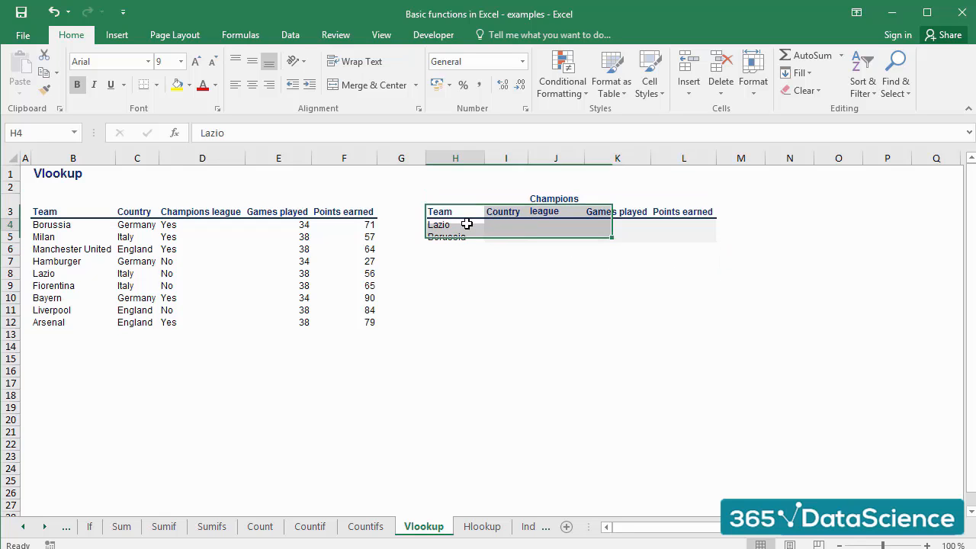
left_click_drag(466, 224, 686, 239)
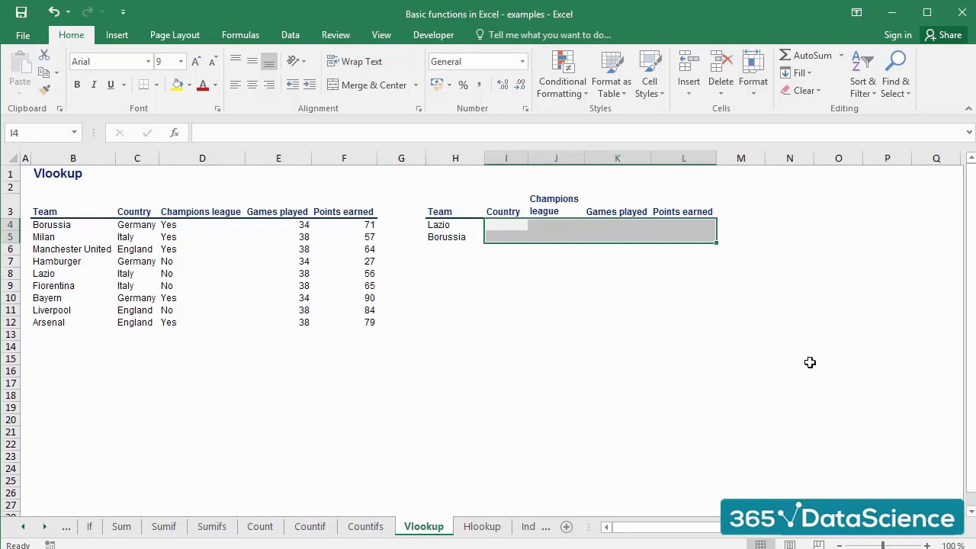
Review the VLOOKUP arguments for cell I4, from lookup value to range lookup, and cancel without entering the function
left_click(507, 225)
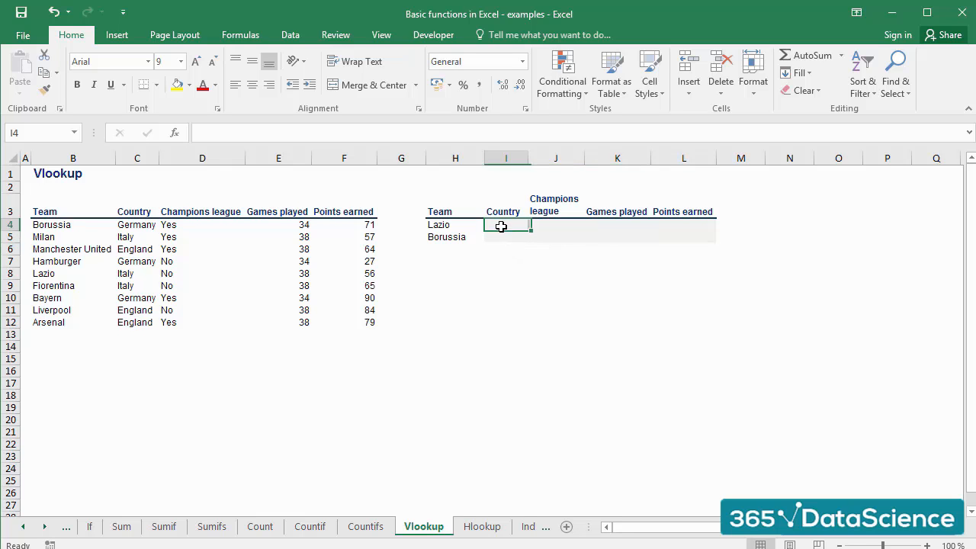
left_click(174, 133)
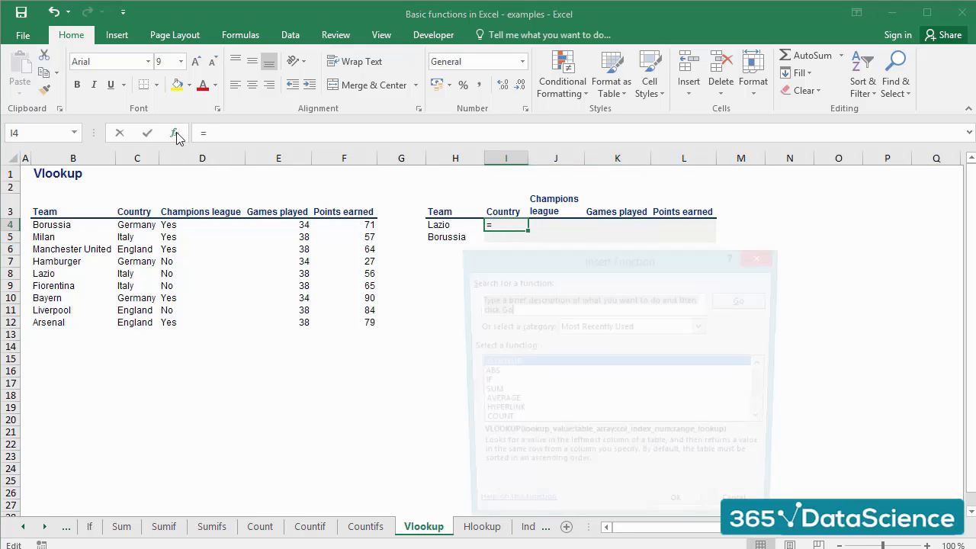
left_click(533, 364)
double_click(532, 363)
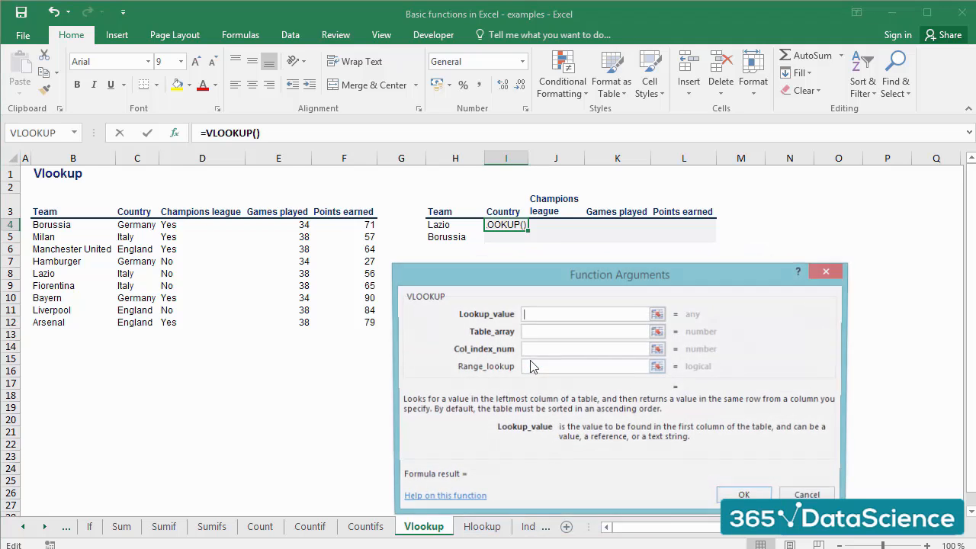
left_click_drag(511, 274, 504, 279)
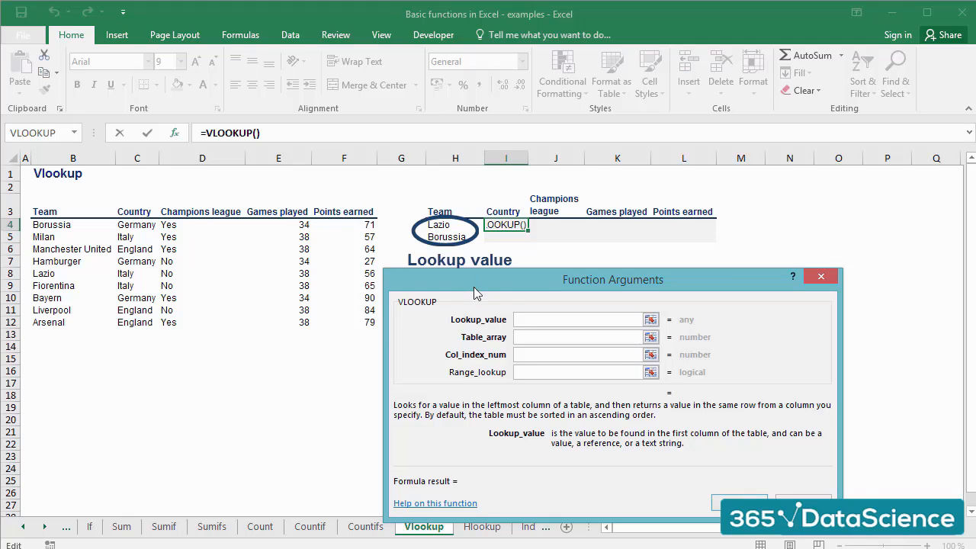
left_click_drag(473, 293, 526, 300)
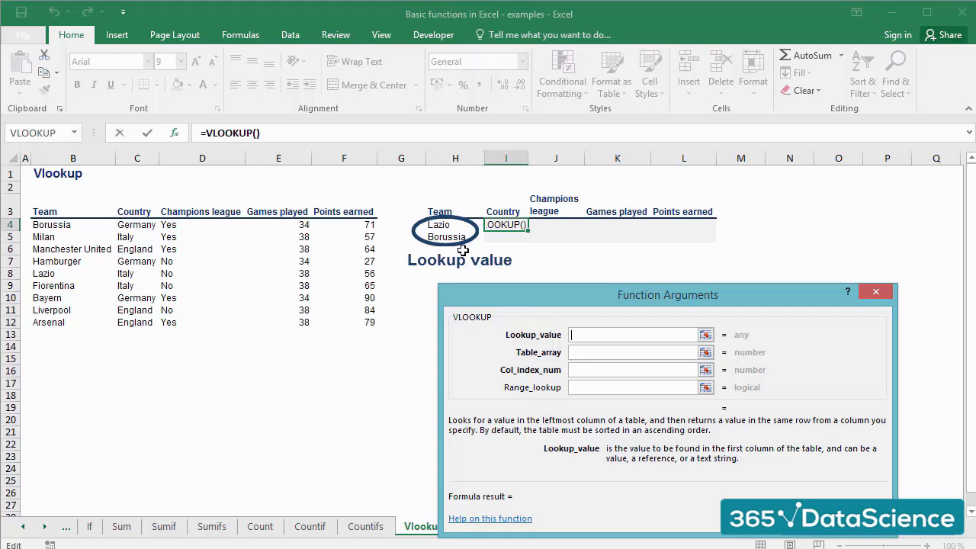
left_click(570, 352)
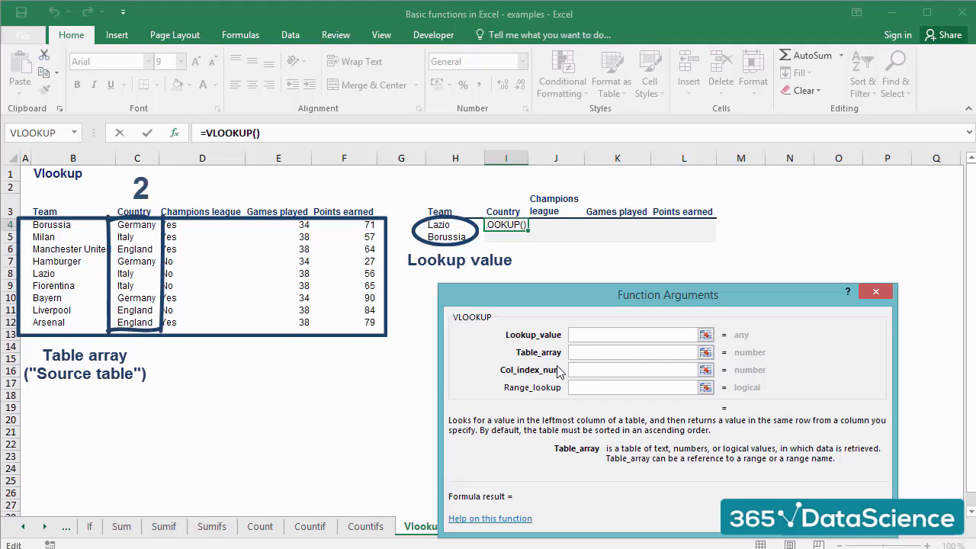
left_click(585, 369)
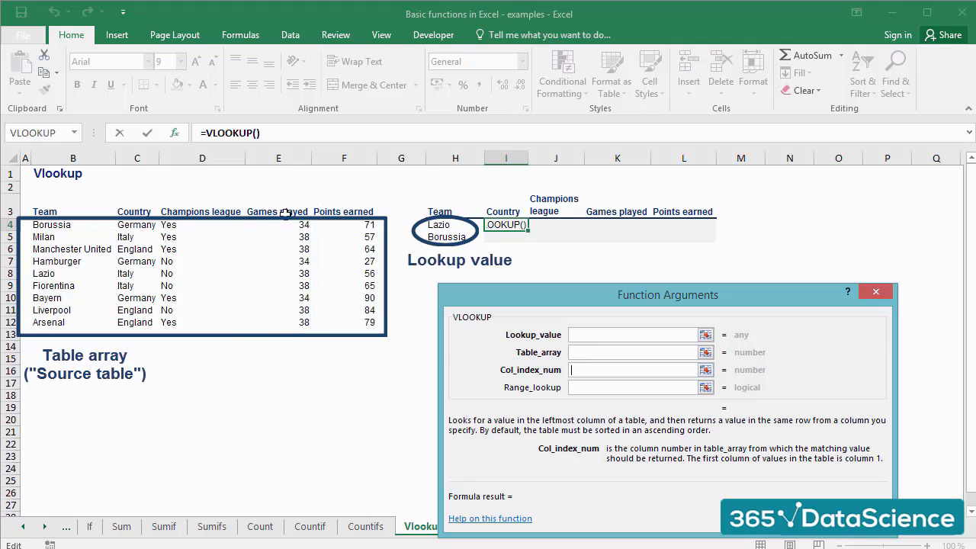
left_click(603, 391)
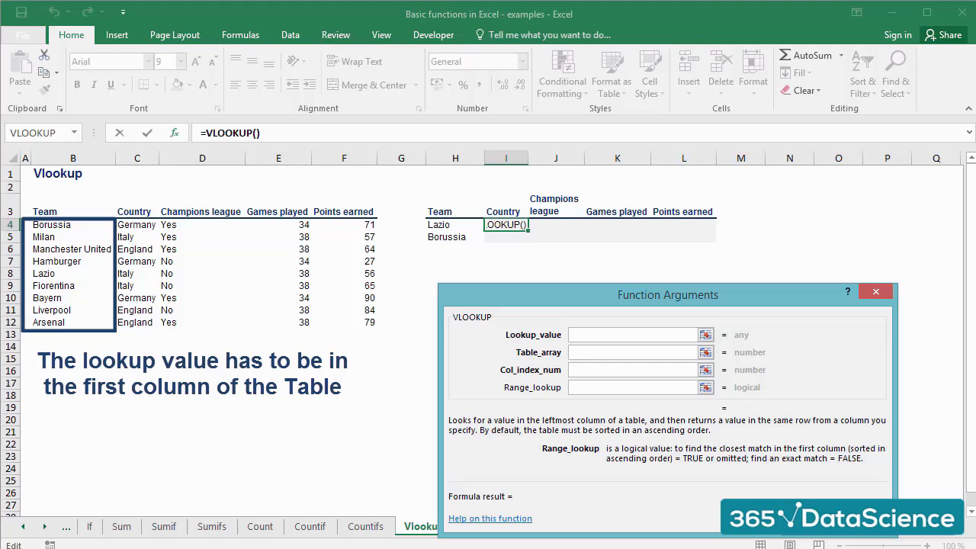
key("Escape")
left_click(560, 286)
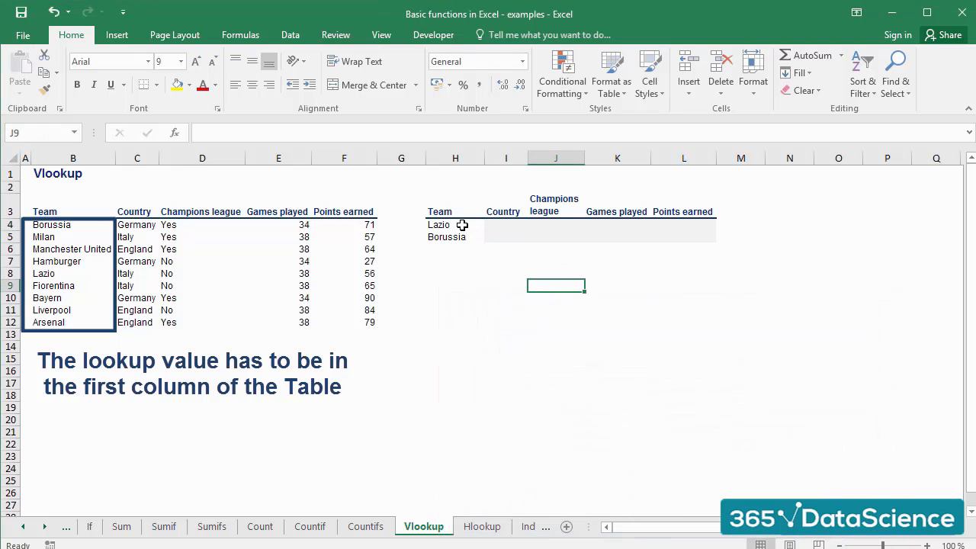
left_click_drag(461, 224, 458, 236)
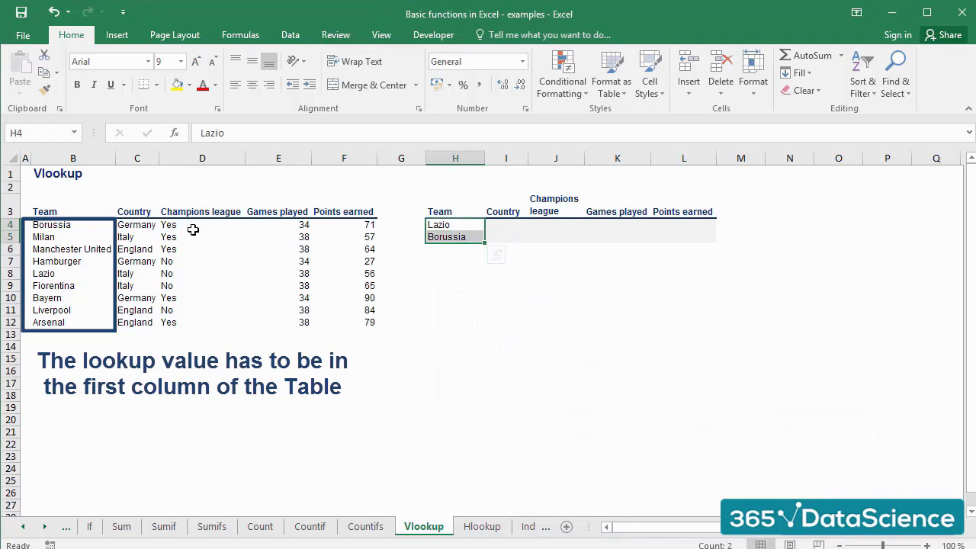
left_click_drag(72, 224, 58, 323)
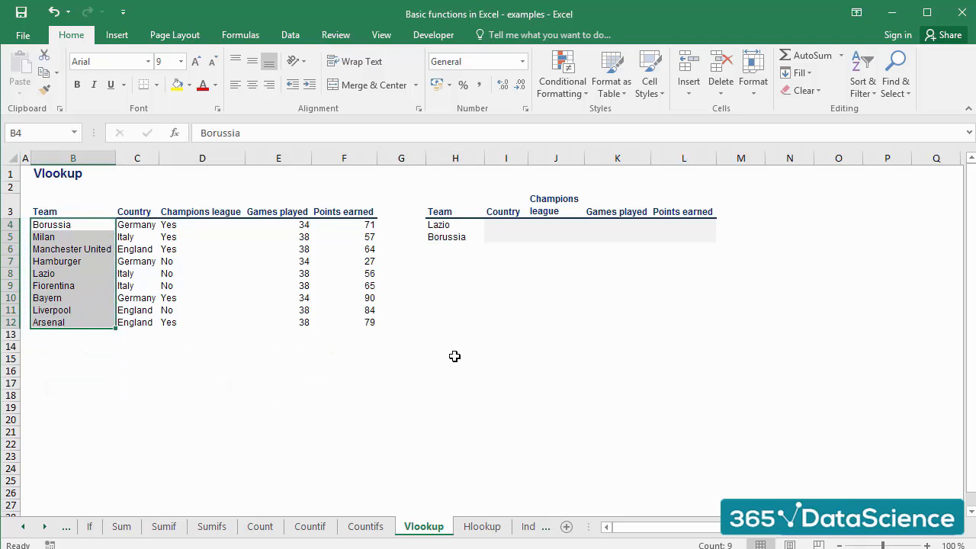
Start a VLOOKUP formula in cell I4 with the team in H4 as the lookup value
left_click(494, 225)
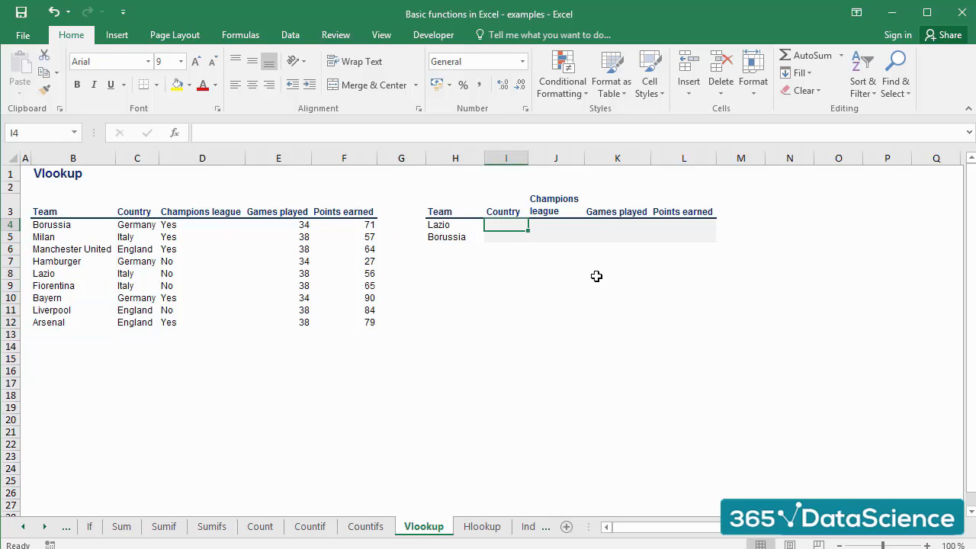
type("+V")
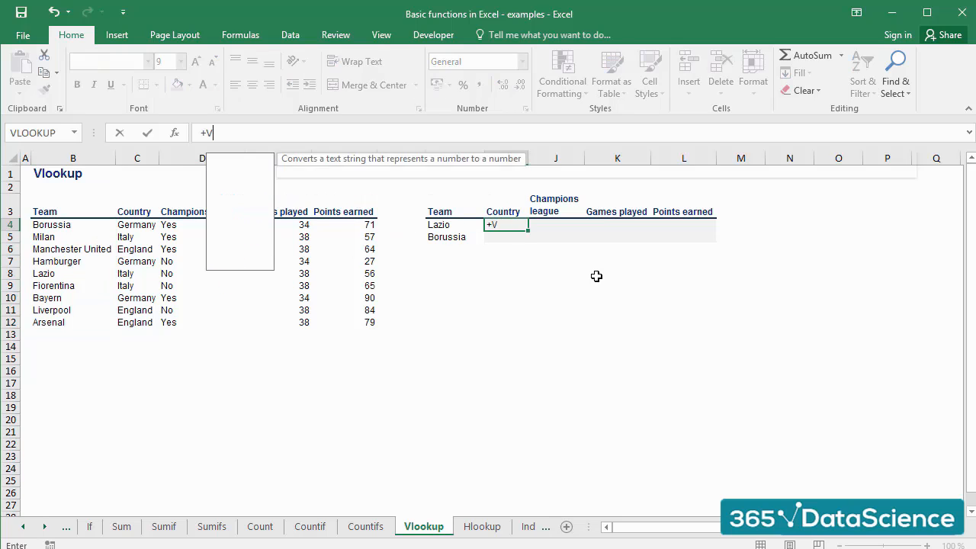
type("LO")
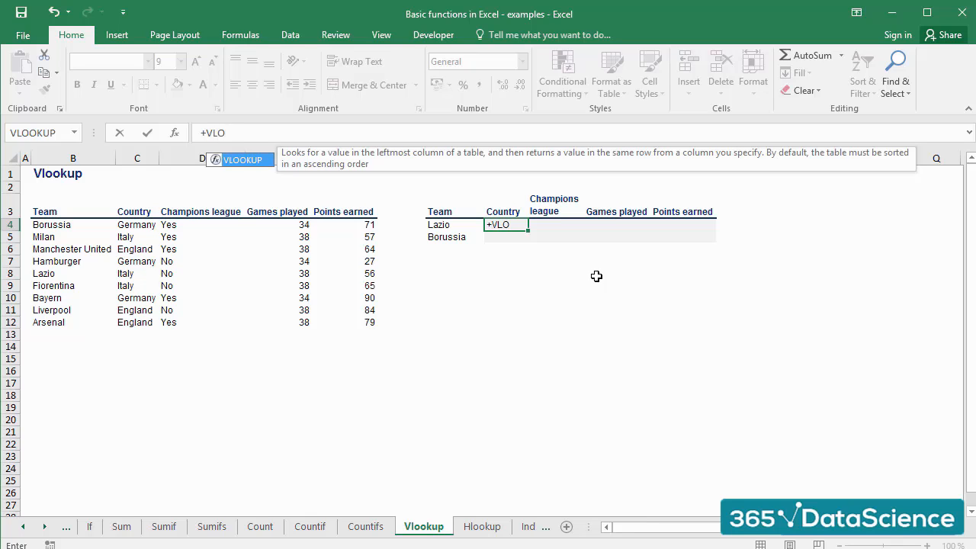
type("OKUP")
type("(")
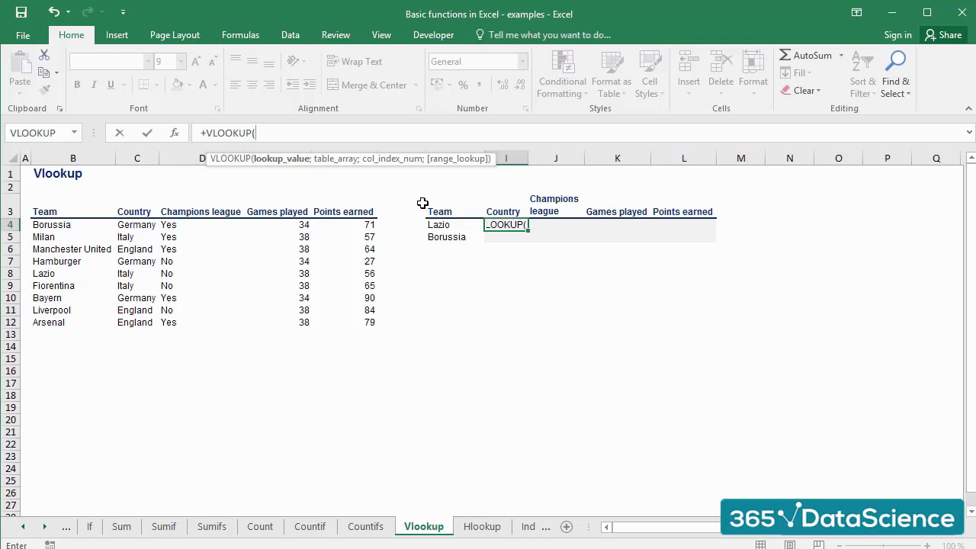
left_click(454, 227)
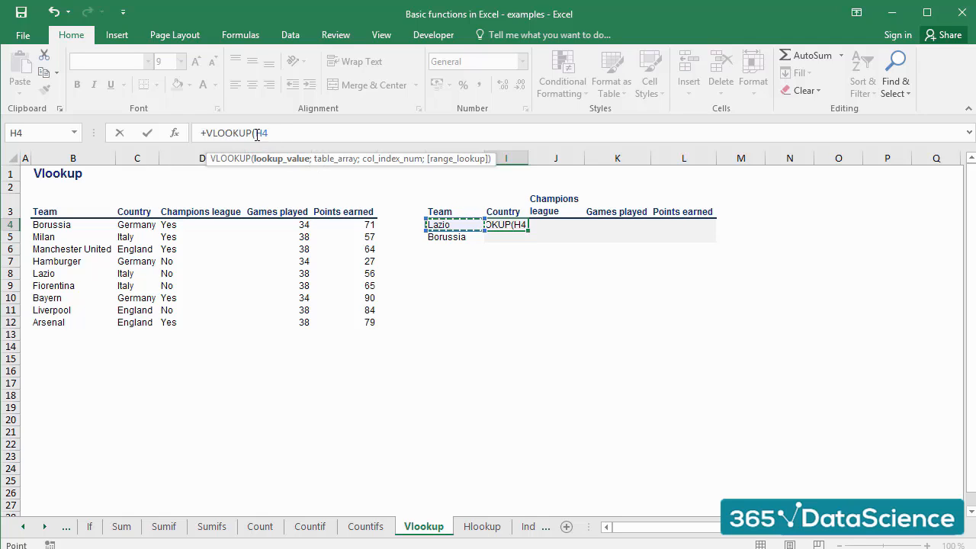
type(";")
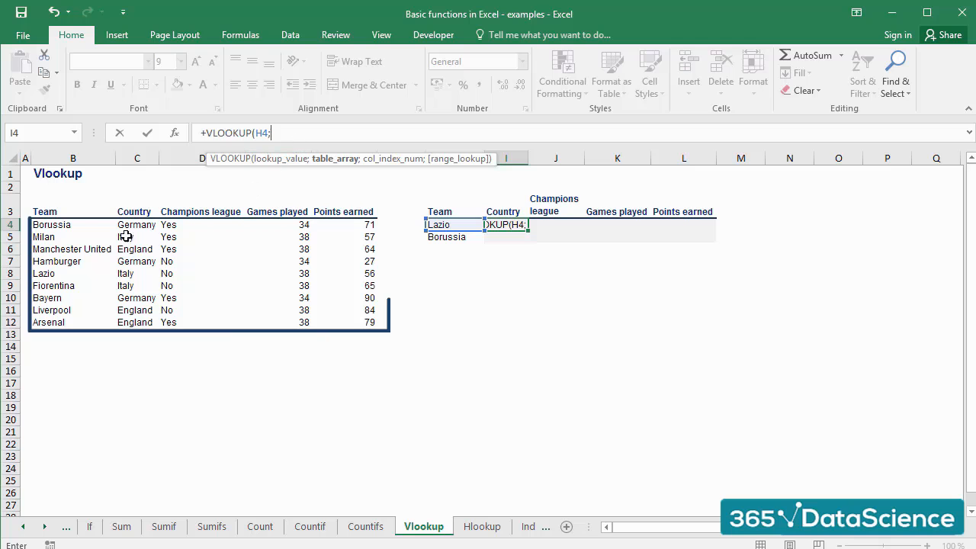
Complete the VLOOKUP formula with table array B4:F12, column index 2 and range lookup FALSE
left_click(66, 224)
left_click_drag(112, 236, 373, 324)
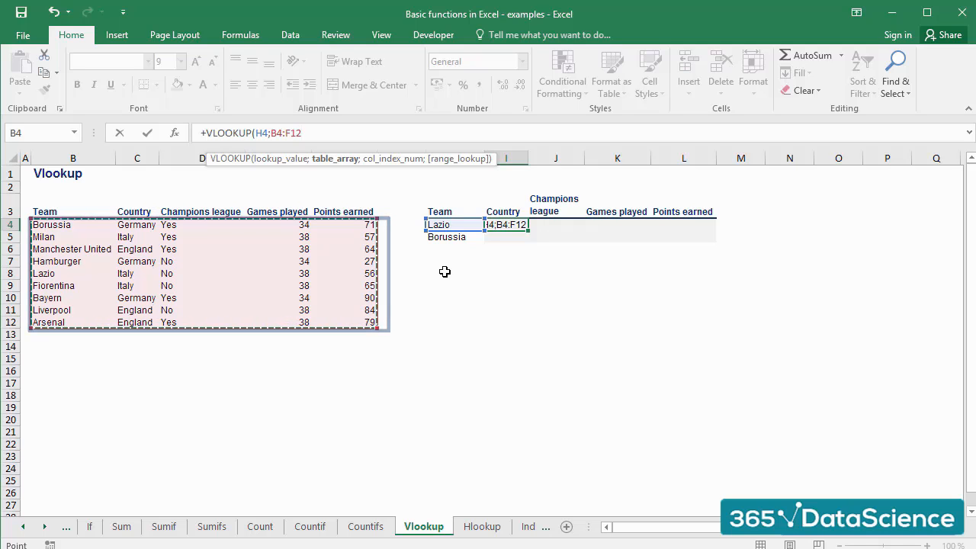
type(";")
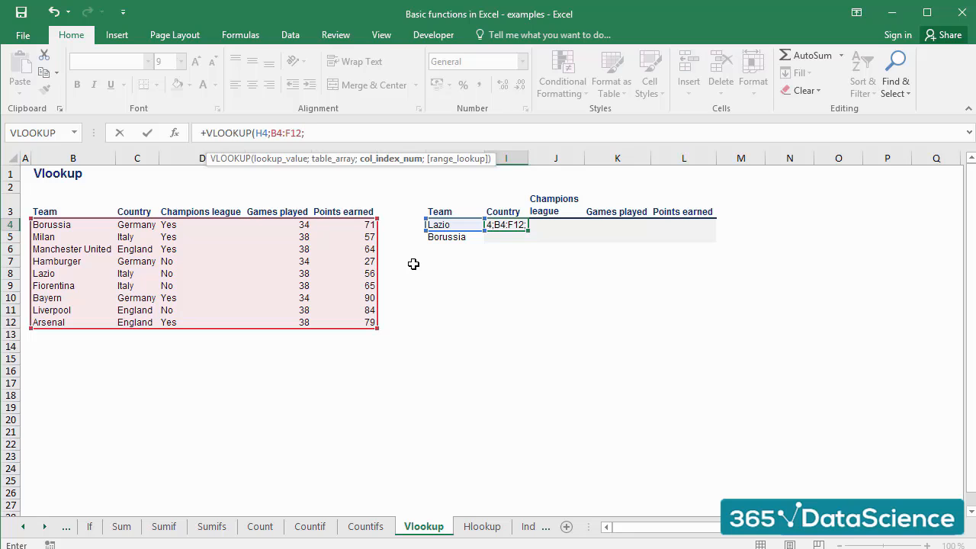
type("2")
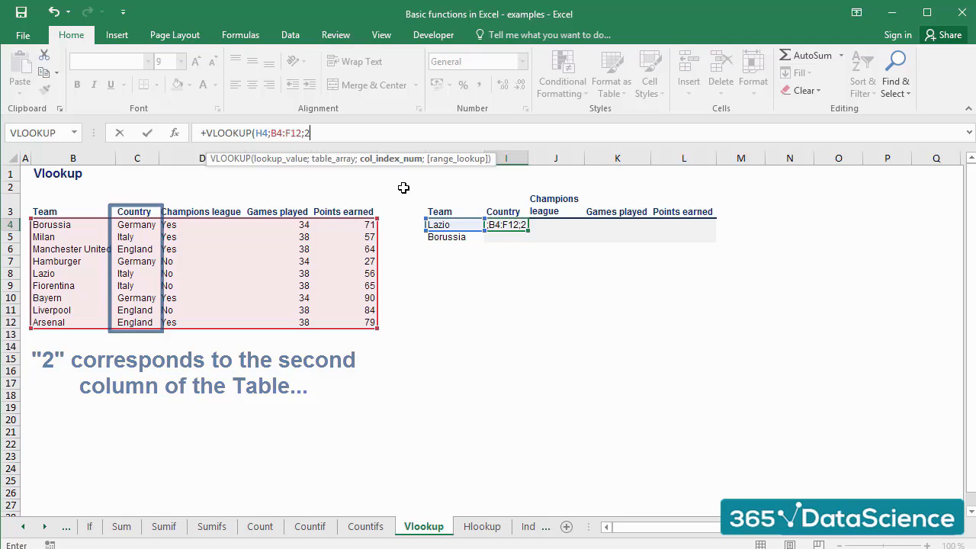
type(";")
type("fa")
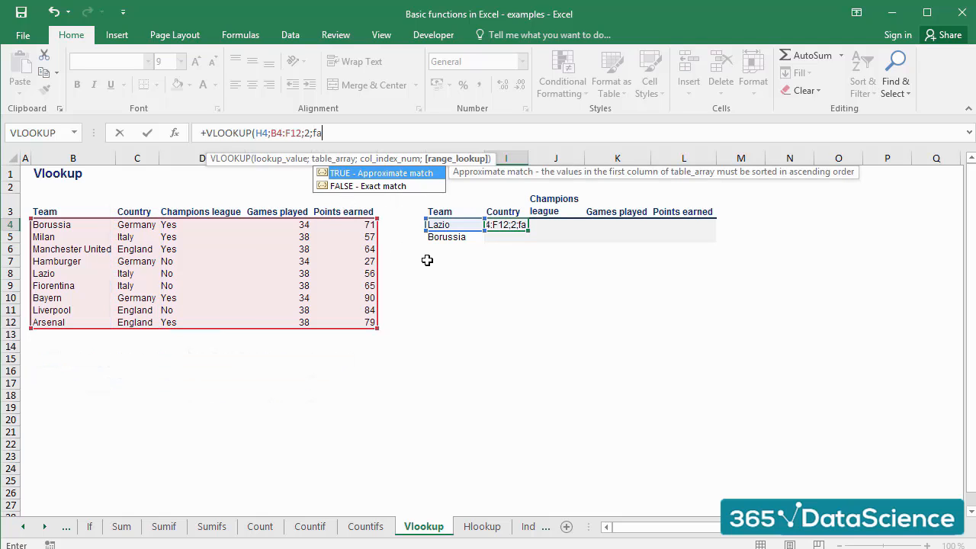
type("lse)")
key("Return")
Copy the Country formula from cell I4 into cell I5 for Borussia
key("Up")
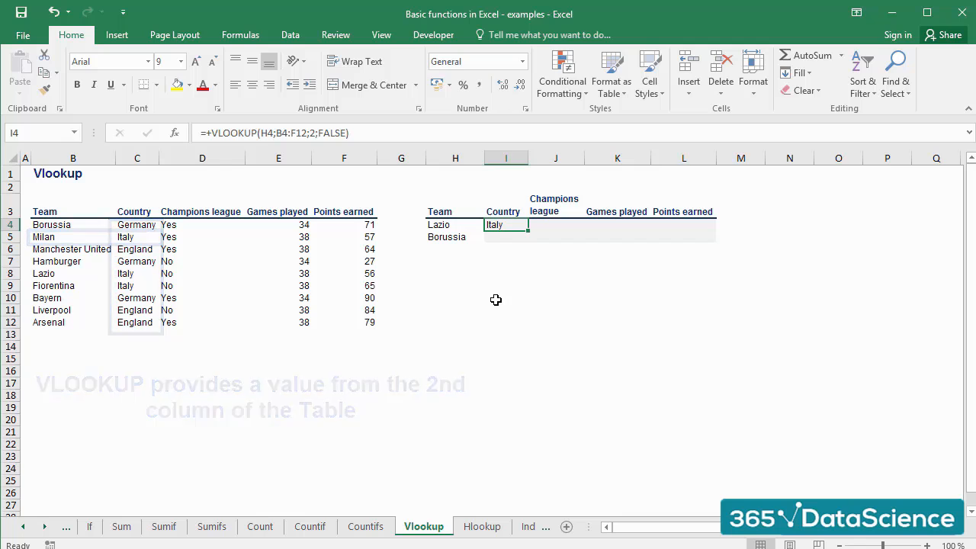
key("ctrl+c")
key("Down")
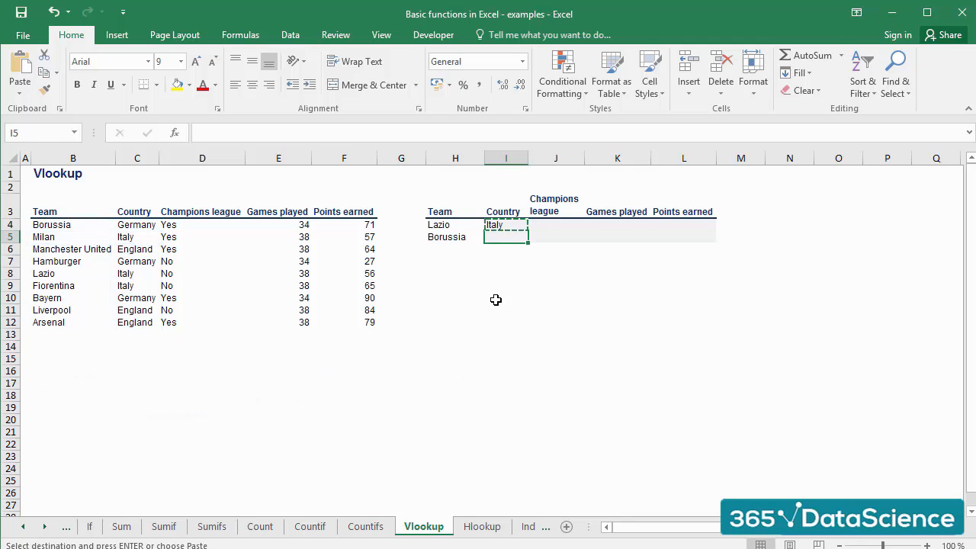
key("ctrl+v")
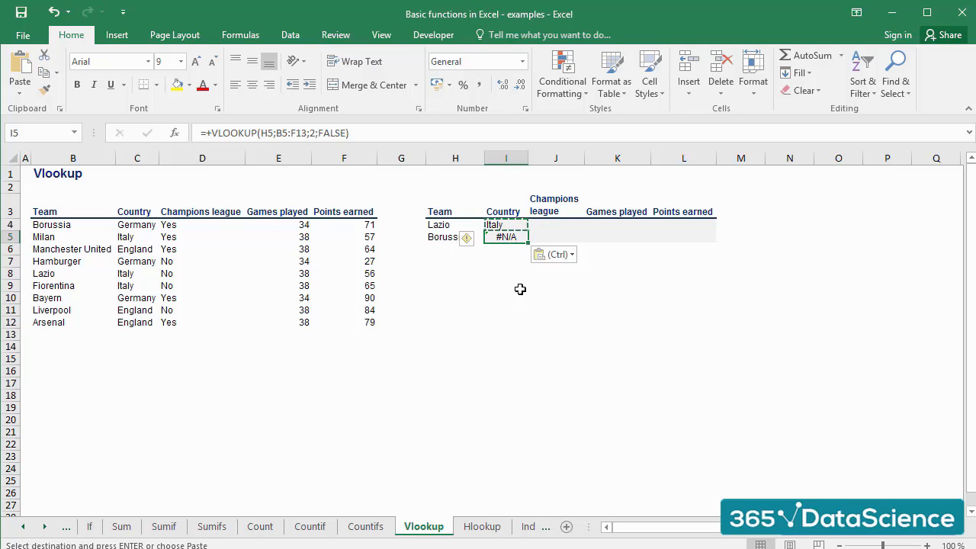
Compare the lookup in I5 with Borussia in H5 and B4, and inspect which table range the I5 formula references
left_click(514, 276)
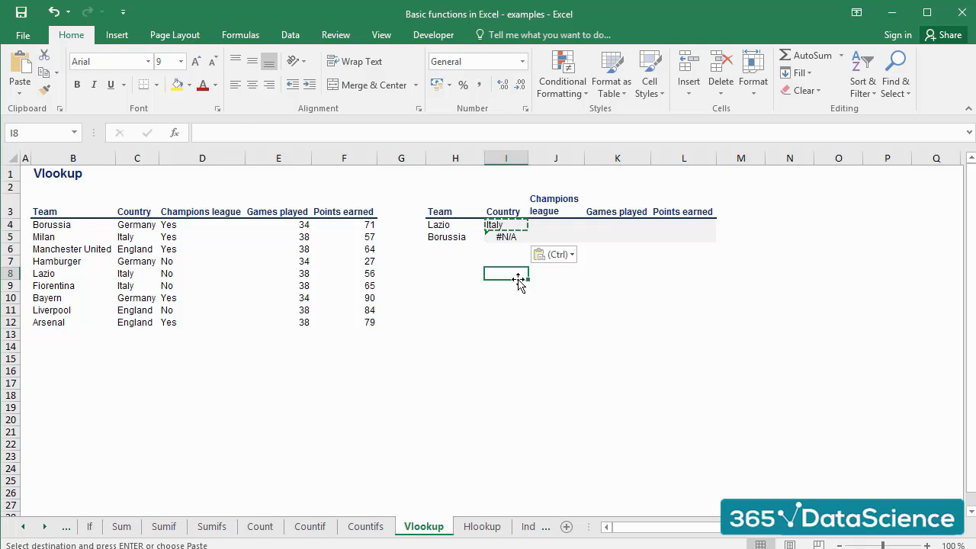
left_click(502, 237)
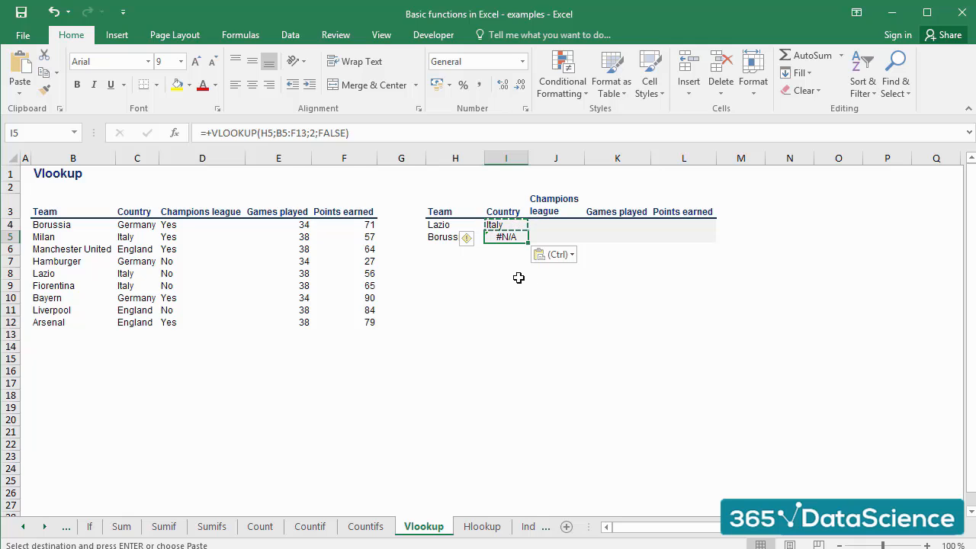
left_click(439, 237)
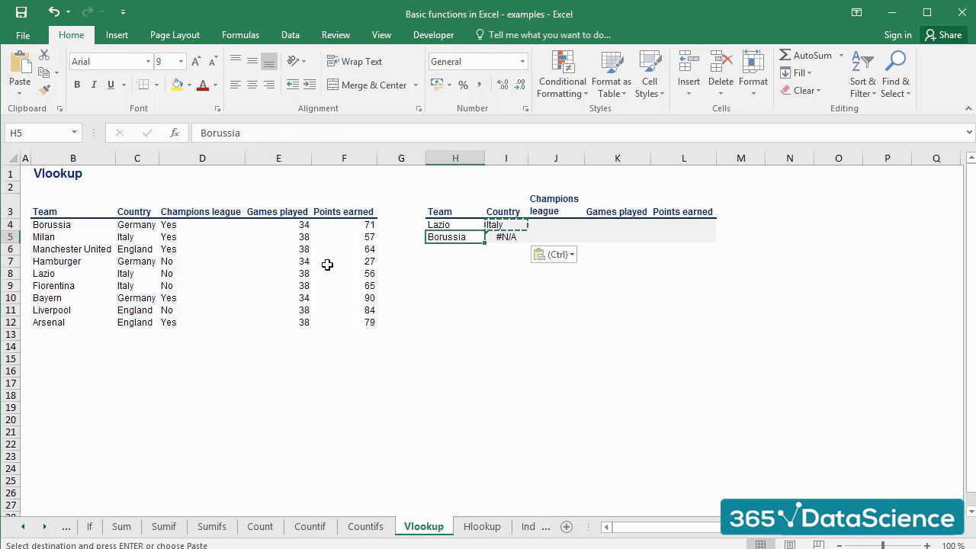
left_click(55, 225)
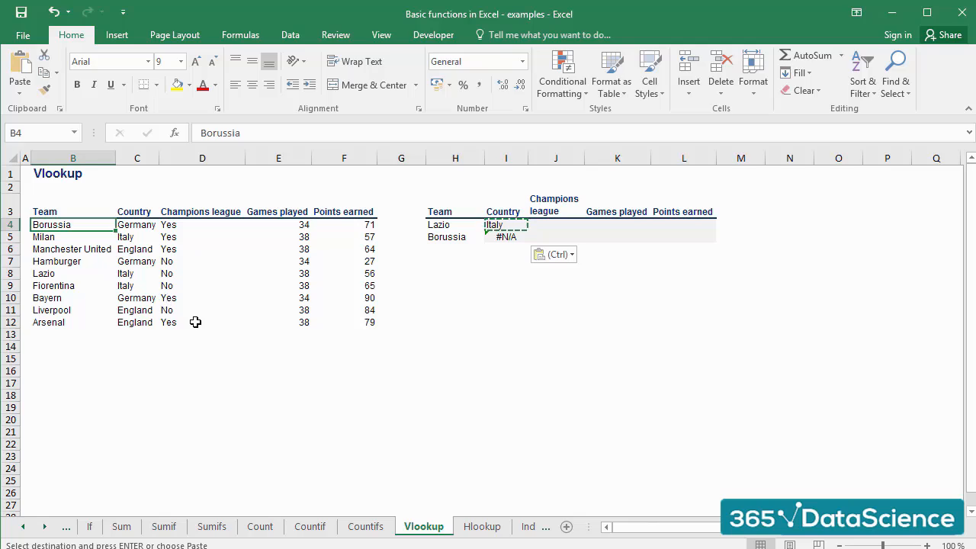
left_click(450, 238)
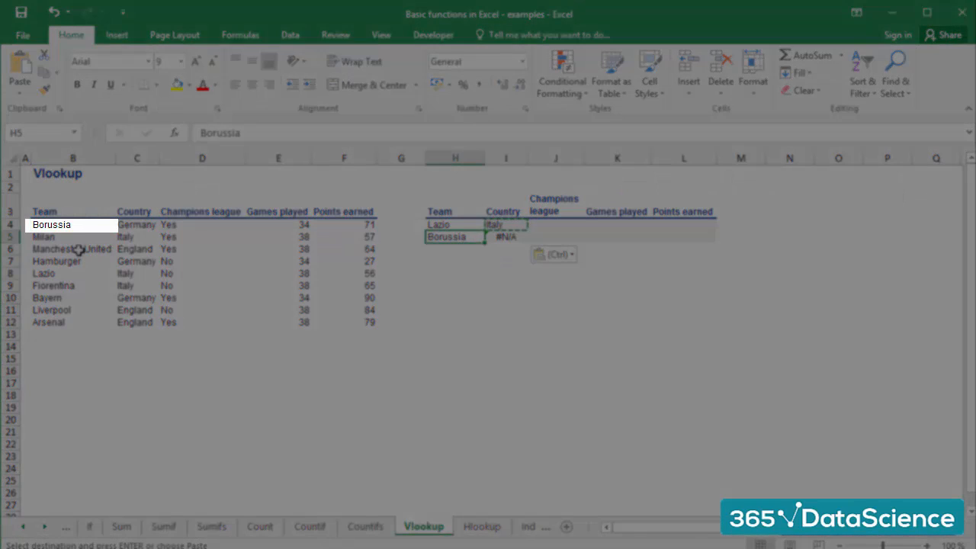
left_click(68, 225)
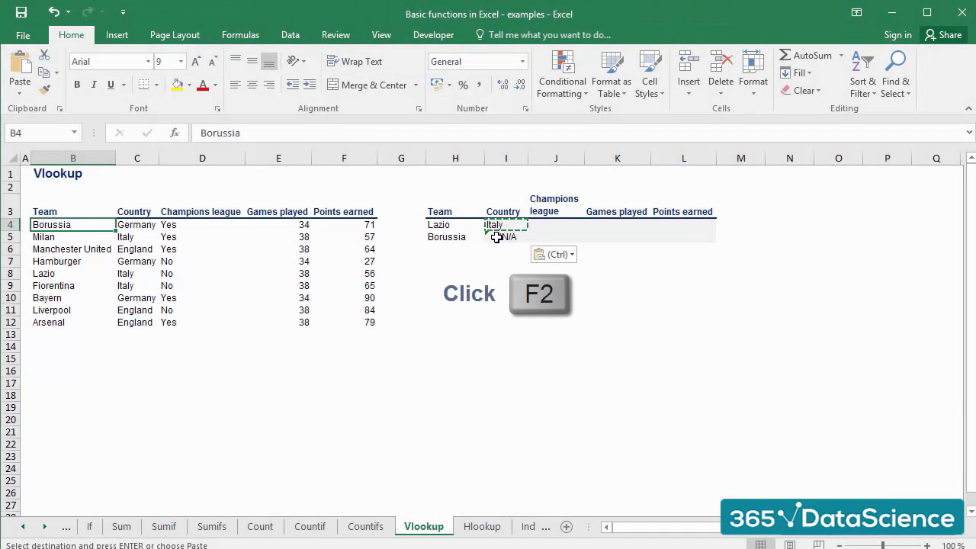
left_click(501, 238)
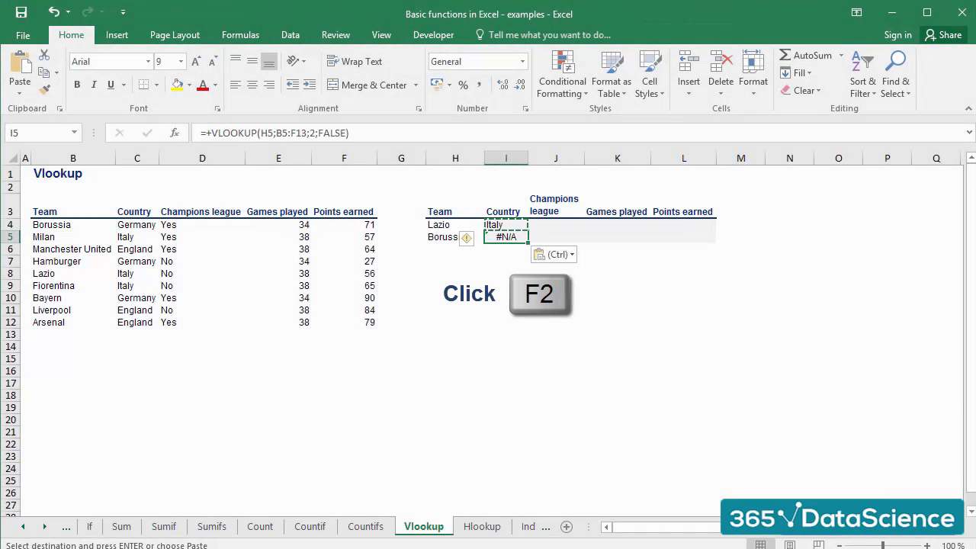
key("F2")
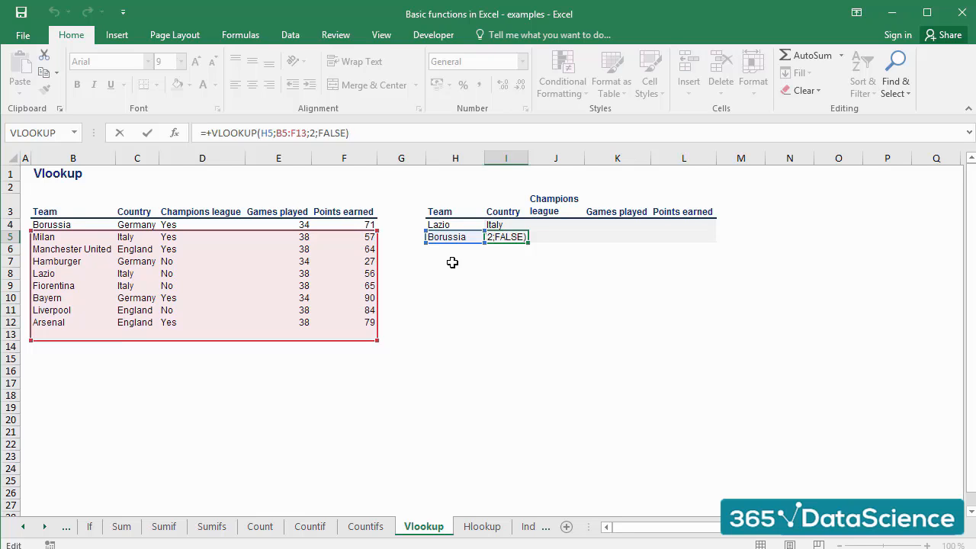
key("ctrl+Return")
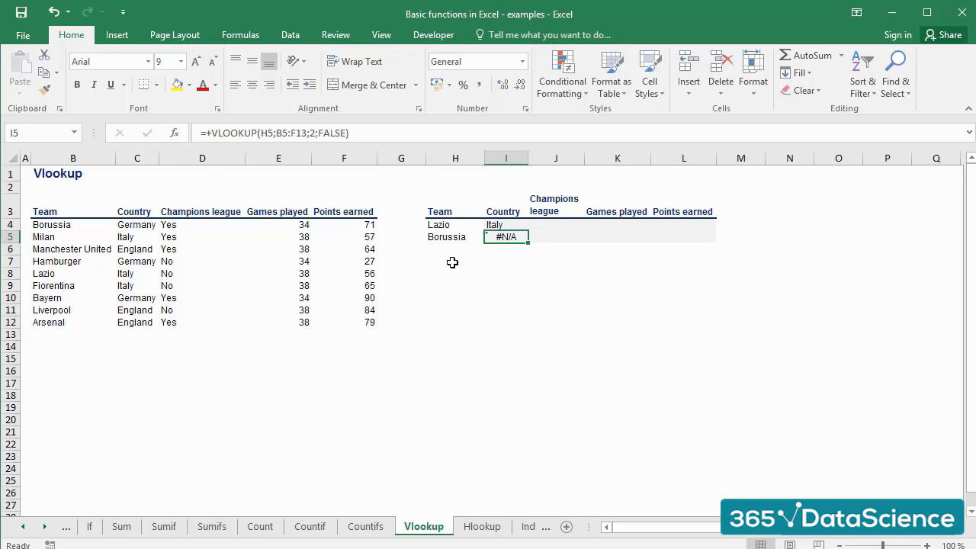
key("F2")
key("Escape")
Make the table array in the I4 VLOOKUP formula absolute, as $B$4:$F$12
key("Up")
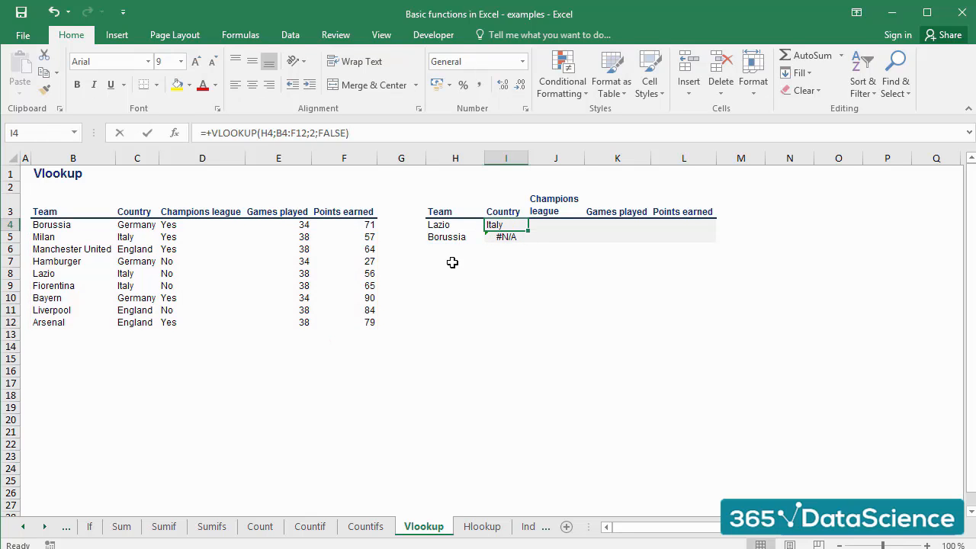
key("F2")
key("Left")
key("Left")
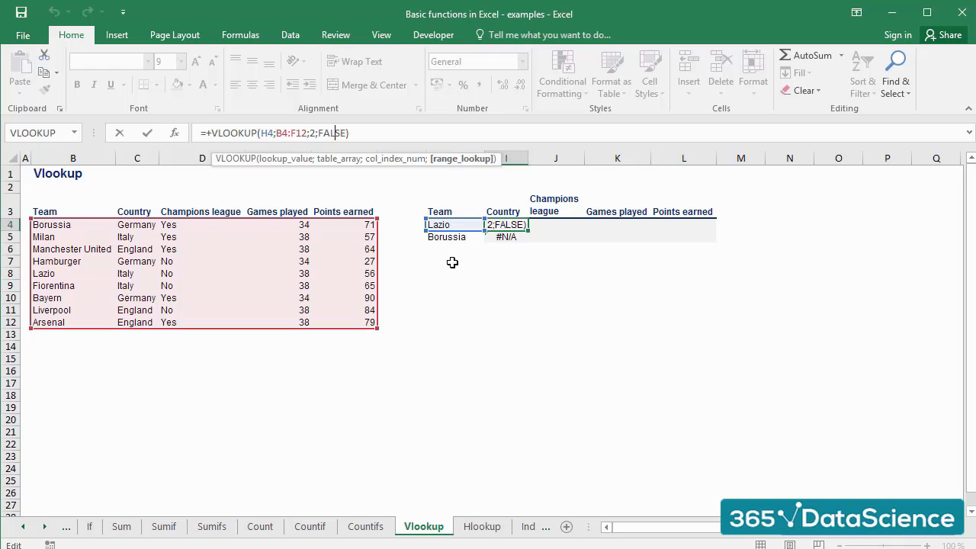
key("Left")
key("Left")
key("Left")
key("Left")
key("Left")
key("Left")
key("Left")
key("Left")
key("Left")
key("F4")
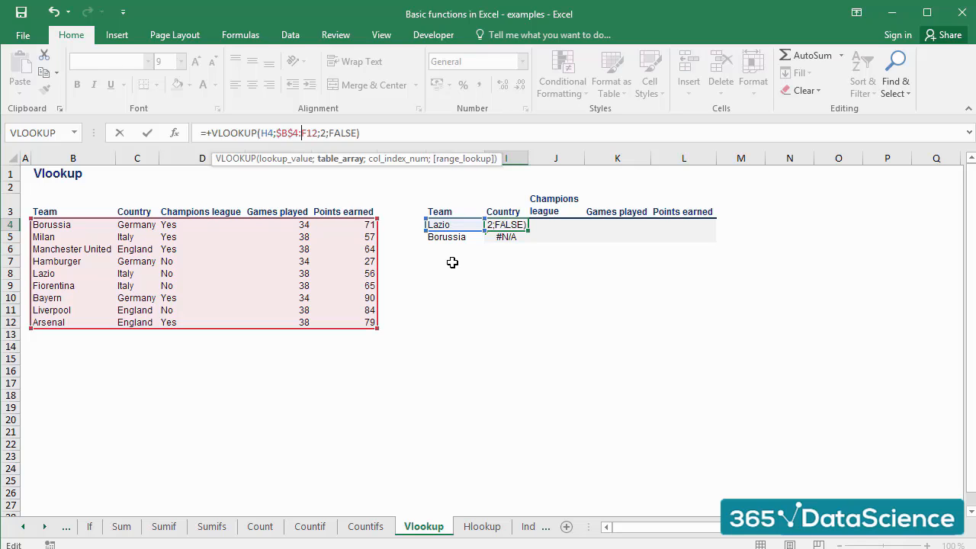
key("ctrl+Return")
Copy the Country formula with the fixed table array from I4 into I5 for Borussia
key("ctrl+c")
key("Down")
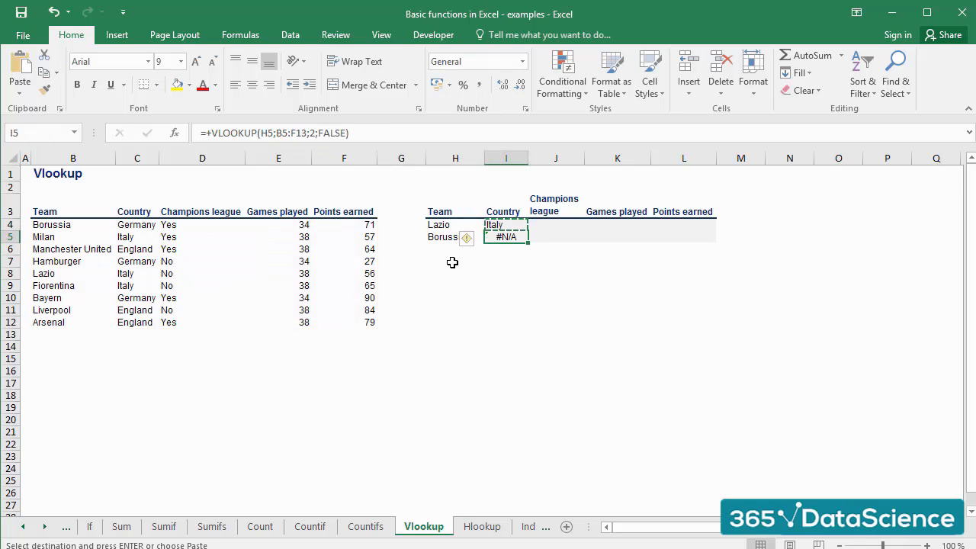
key("ctrl+v")
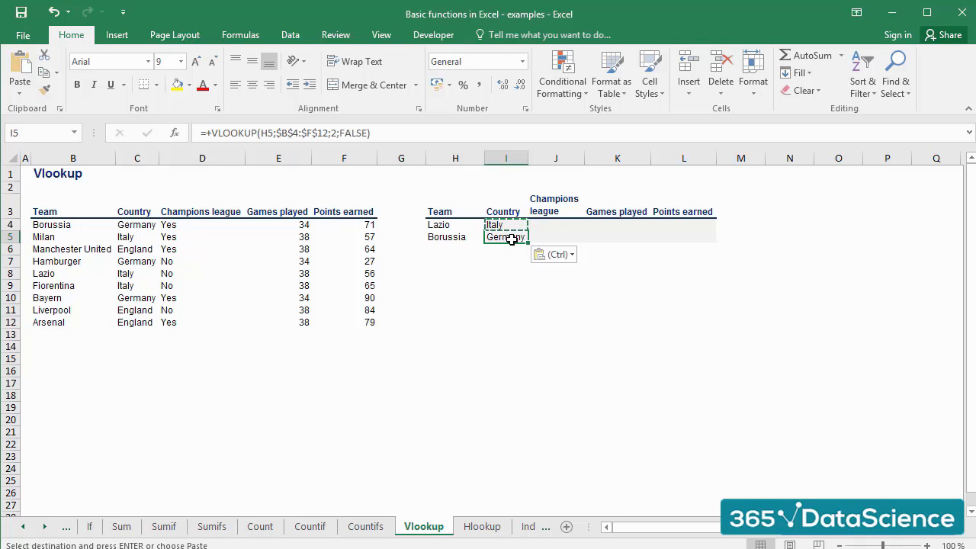
left_click(503, 298)
key("Escape")
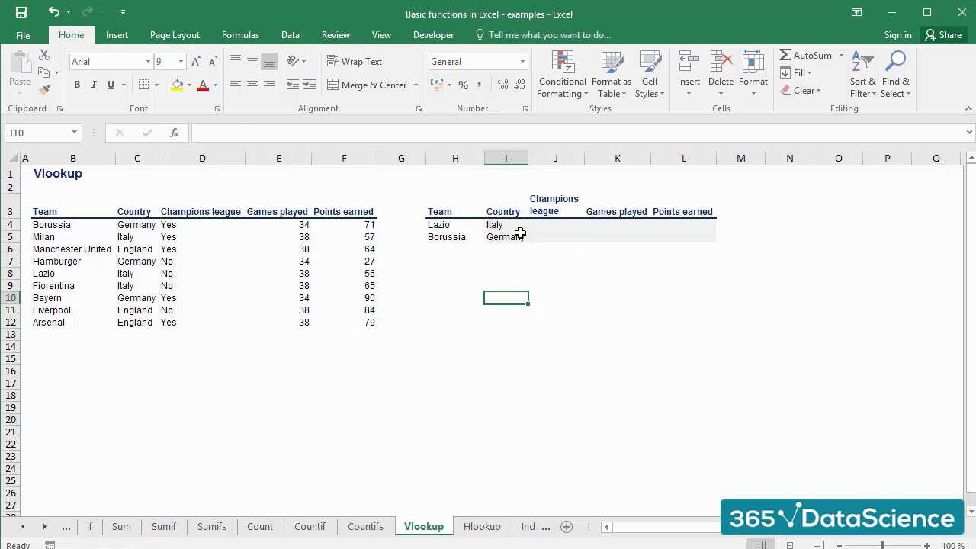
Try copying the Country formula from I4 into J4 under Champions league, and inspect its cell references
left_click(514, 225)
key("ctrl+c")
key("Right")
key("ctrl+v")
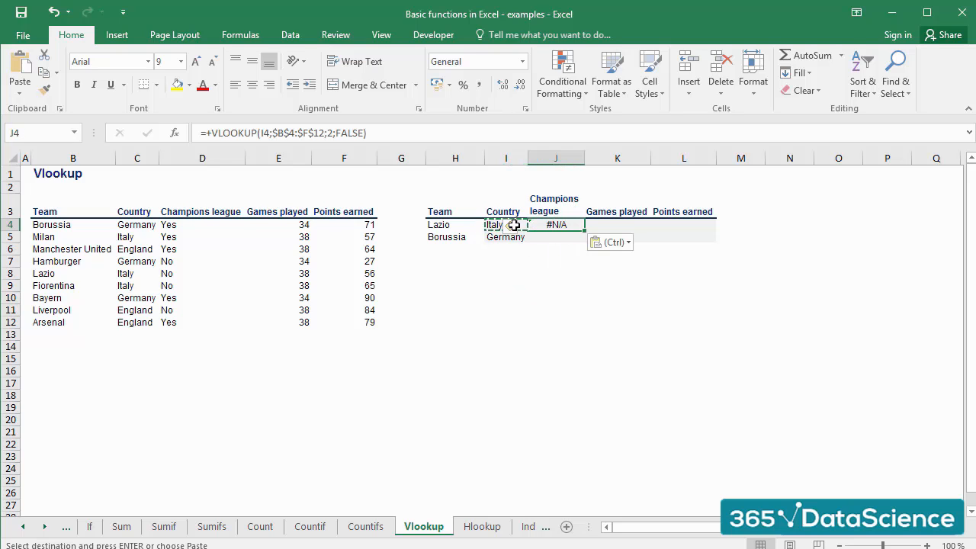
left_click(565, 264)
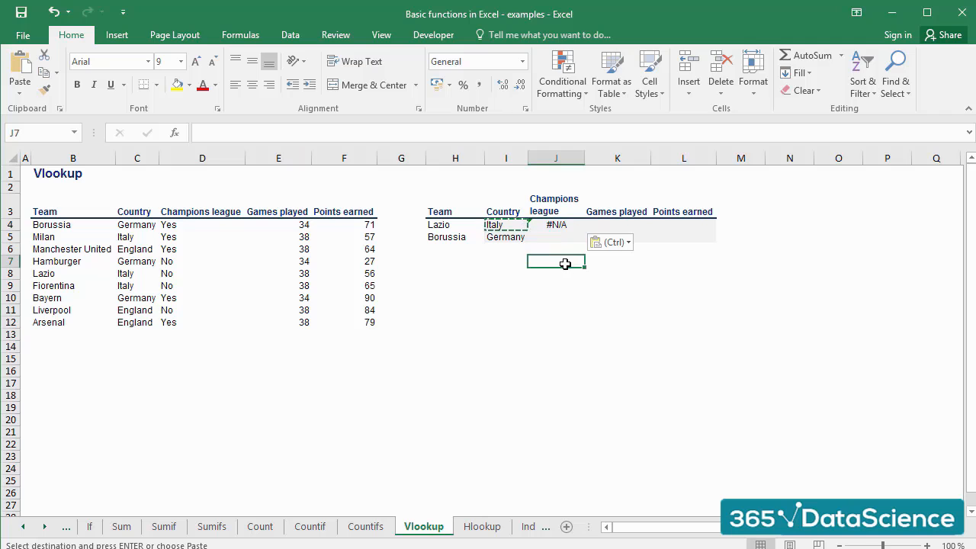
left_click(555, 223)
key("F2")
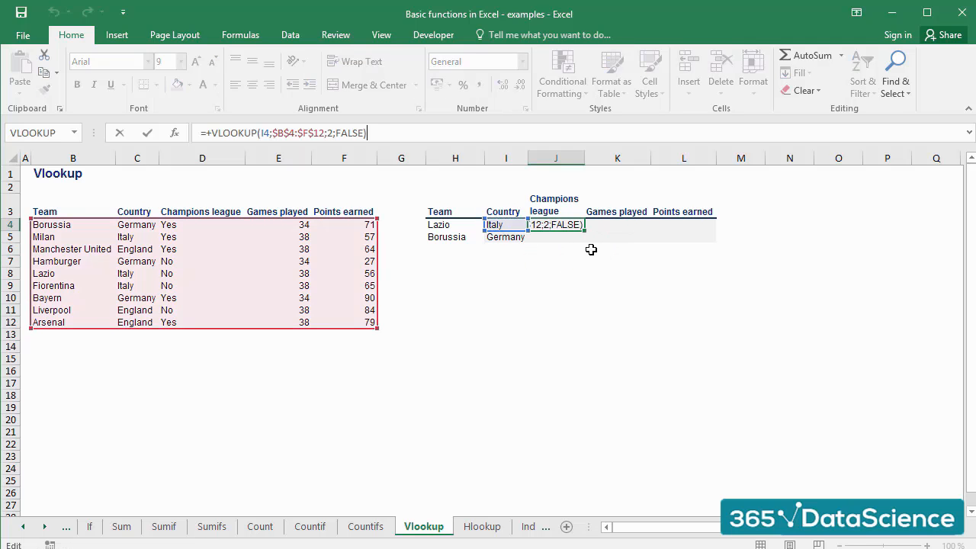
key("Escape")
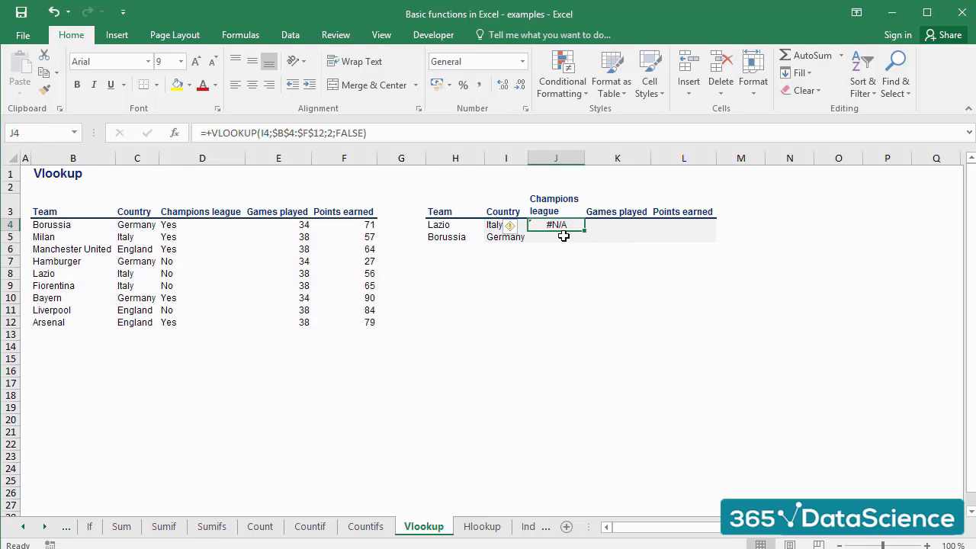
Fix the column of the lookup value in the I4 formula so that it reads $H4
left_click(496, 223)
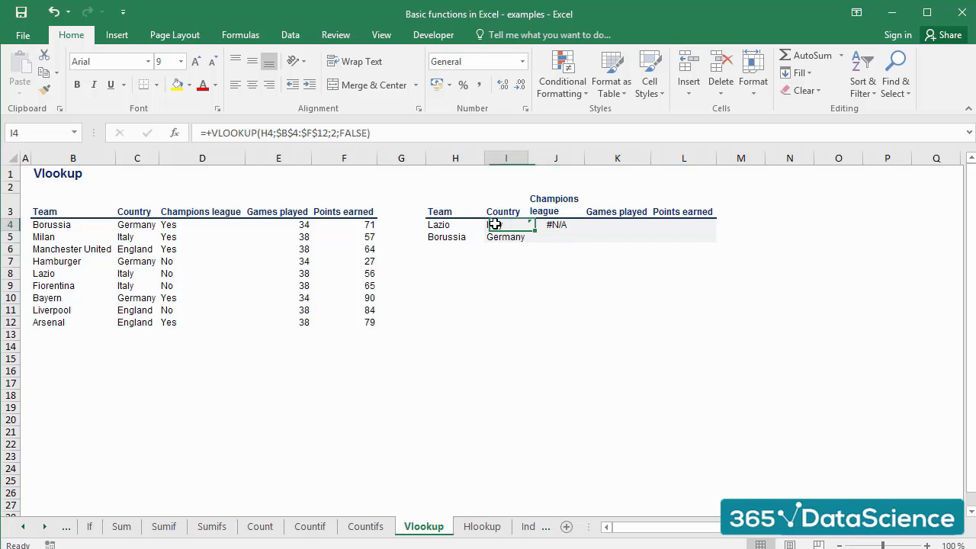
left_click(261, 132)
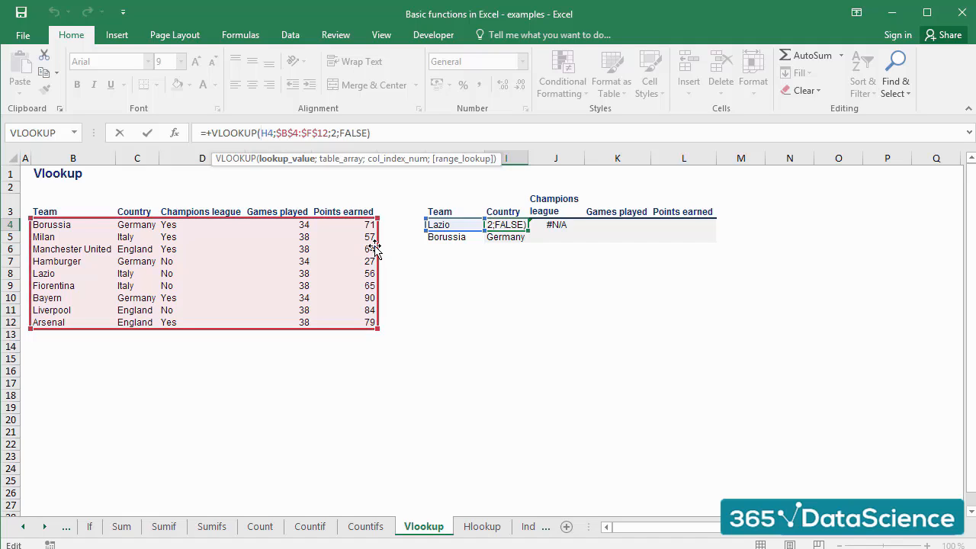
type("$")
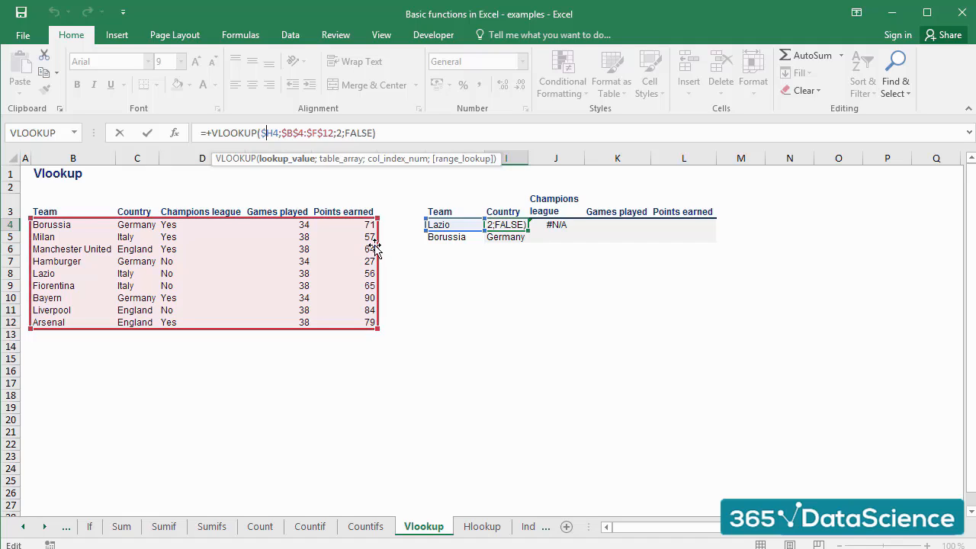
key("ctrl+Return")
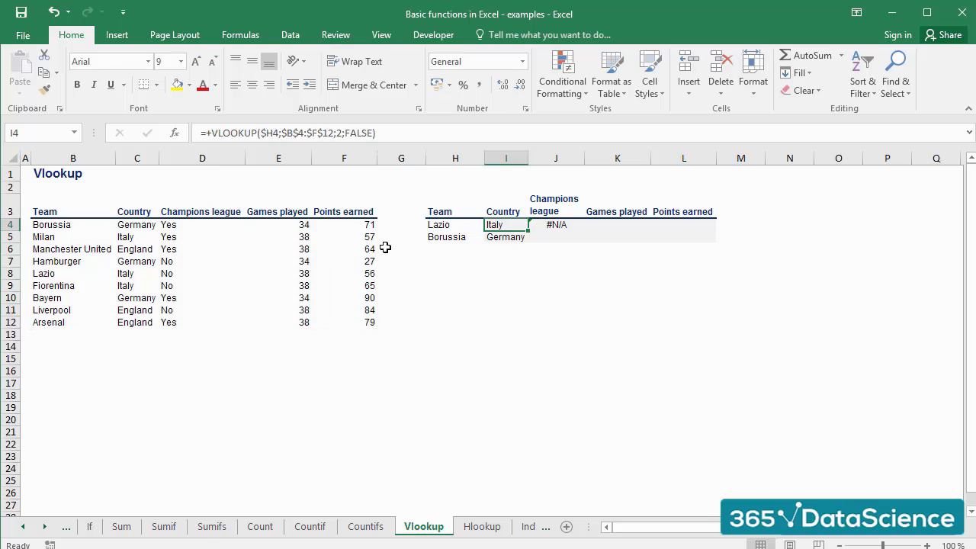
Copy the formula with the fixed lookup column from I4 into J4 and check its references
key("ctrl+c")
key("Right")
key("ctrl+v")
key("Escape")
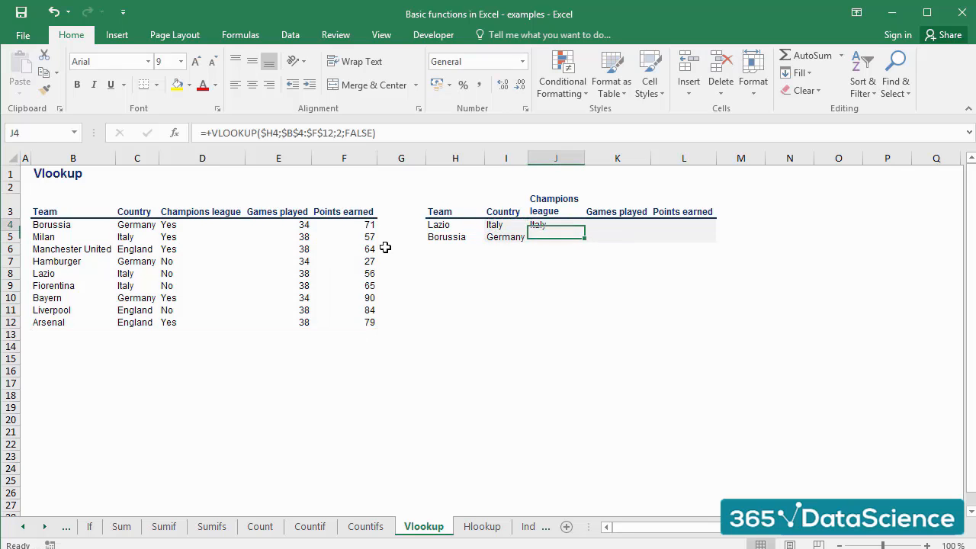
key("F2")
key("Escape")
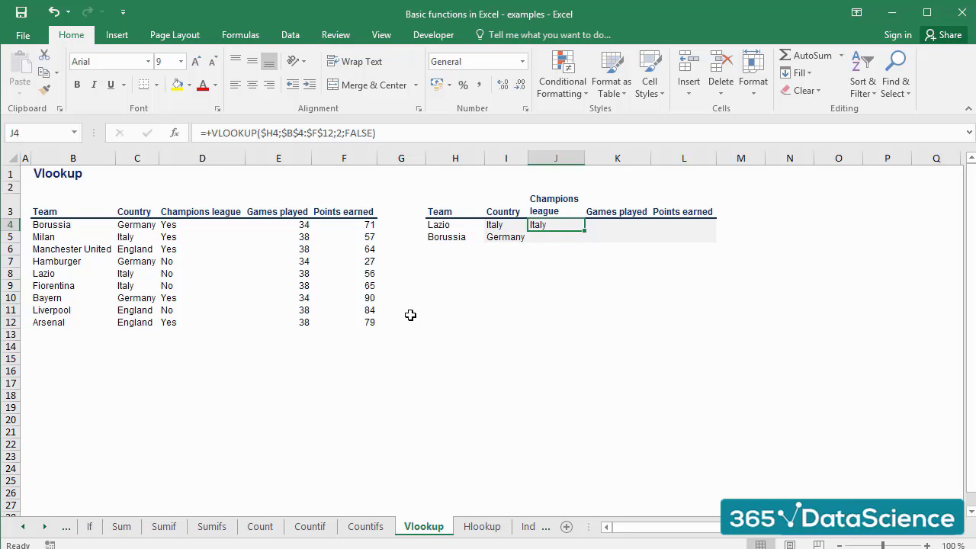
Set the column index number in the J4 VLOOKUP formula to 3 for the Champions league column
key("F2")
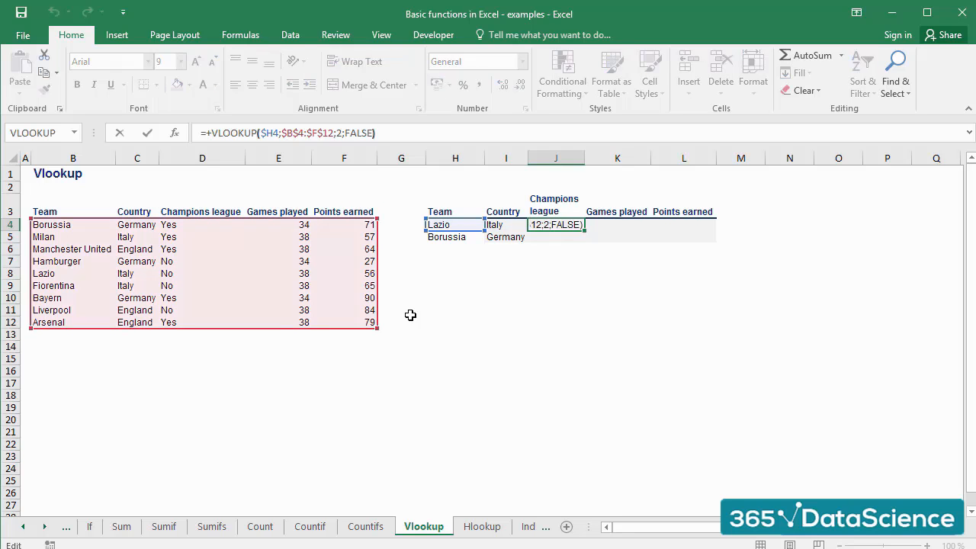
key("Left")
key("Left")
key("Left")
key("Left")
key("Left")
key("Left")
key("Left")
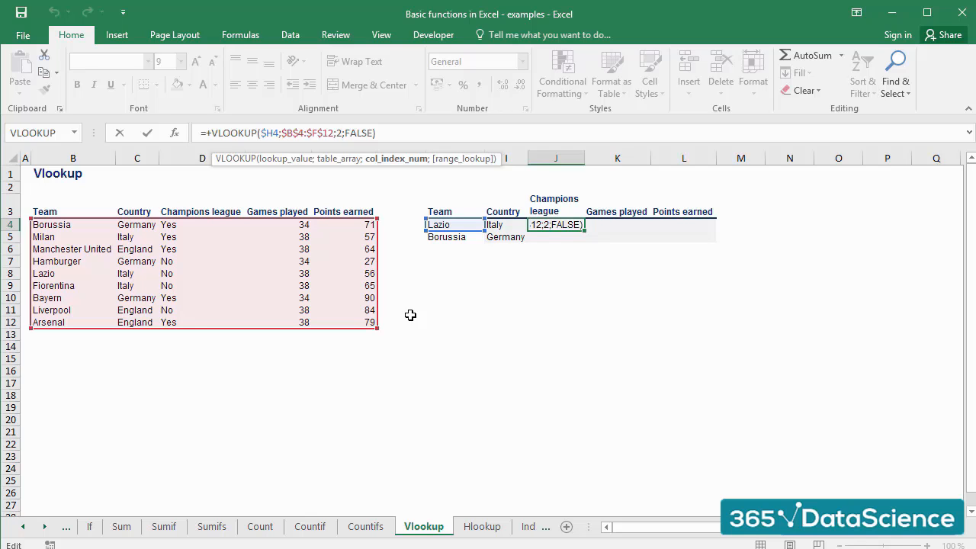
key("BackSpace")
type("3")
key("ctrl+Return")
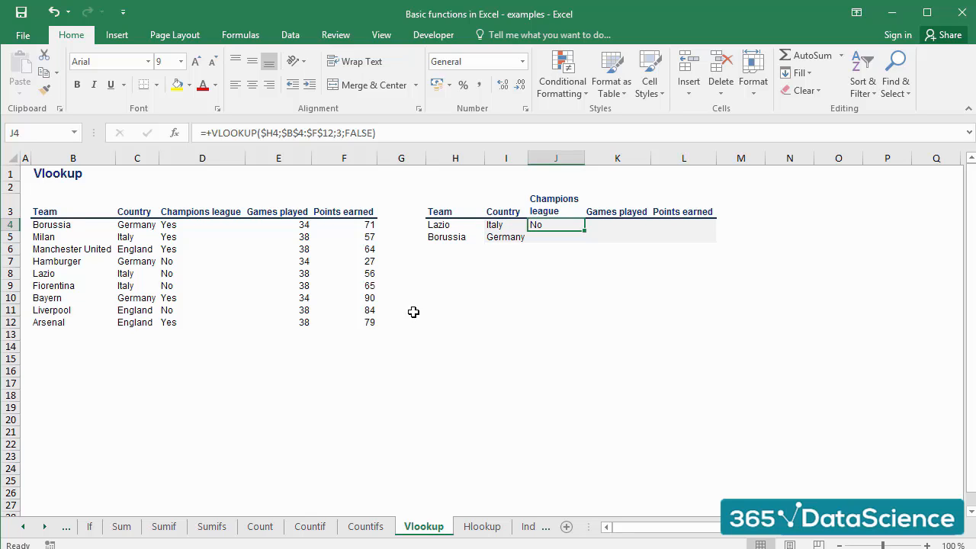
Check Lazio's team, country and Champions league entries in row 8 of the source table
left_click(137, 275)
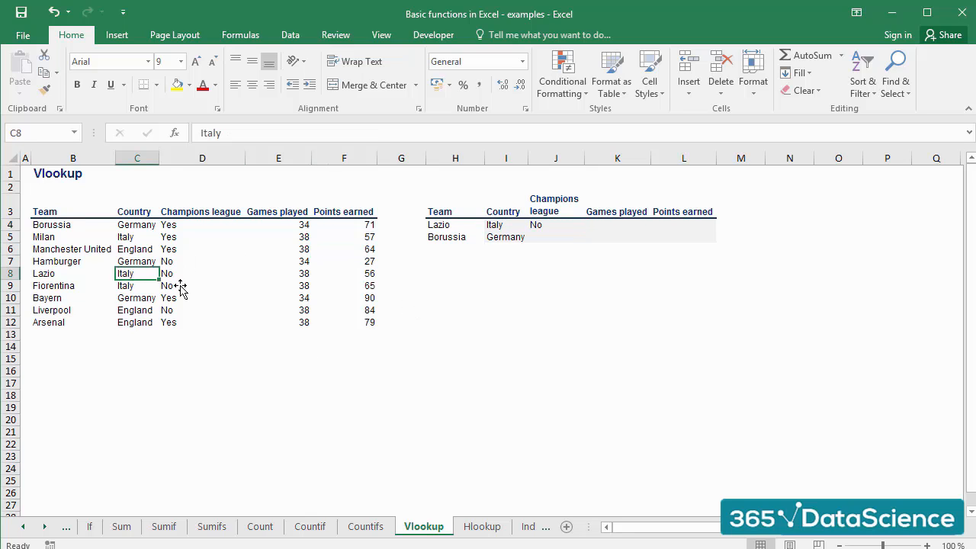
key("Right")
key("Left")
key("Left")
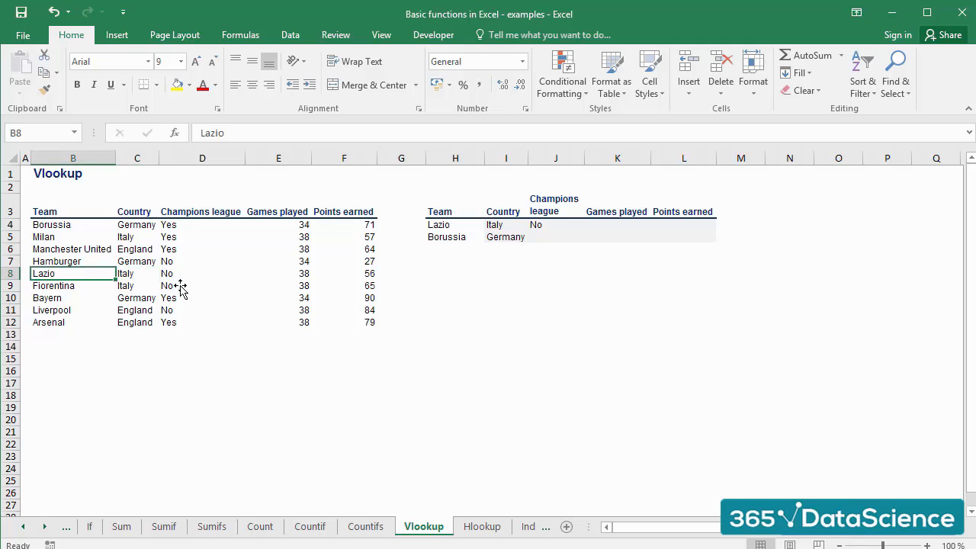
key("Right")
key("Right")
Copy the Champions league formula from J4 into J5 for Borussia
left_click(535, 225)
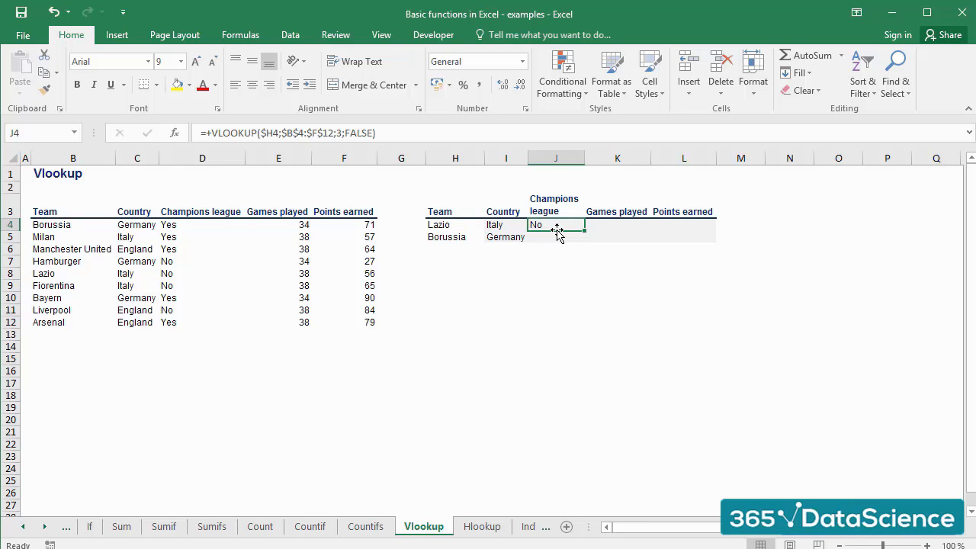
key("ctrl+c")
key("Down")
key("ctrl+v")
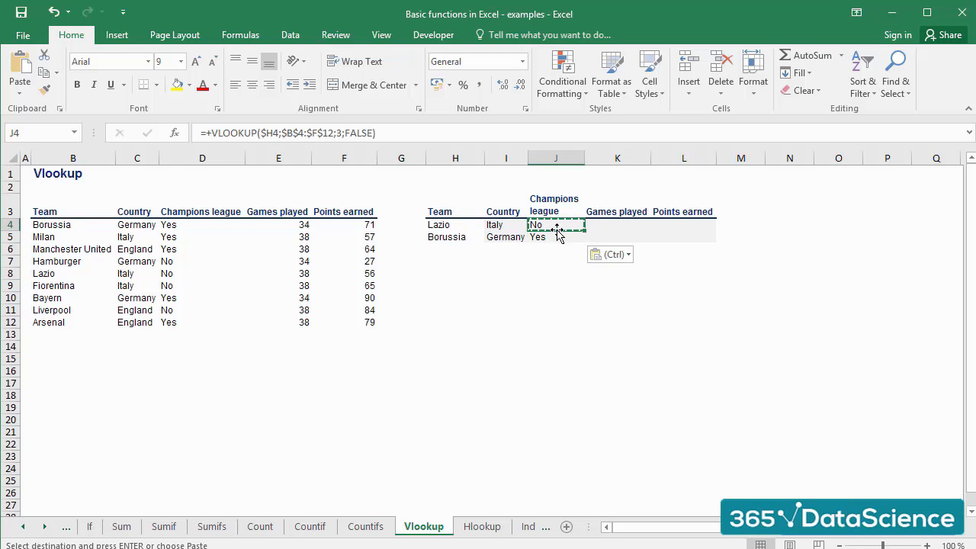
Copy the Champions league formula into K4 under Games played and set its column index number to 4
key("Right")
key("ctrl+v")
key("F2")
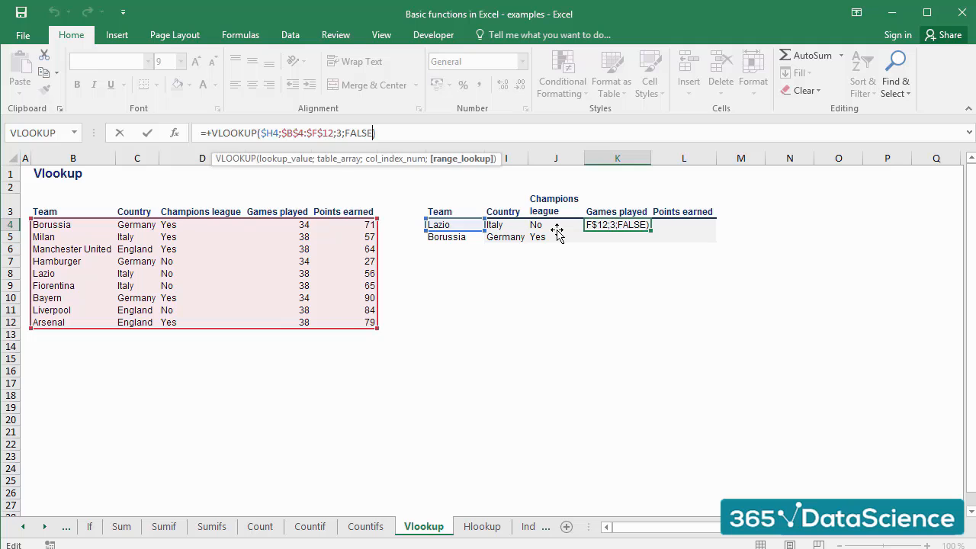
key("Left")
key("Left")
key("Left")
key("Left")
key("Left")
key("Left")
key("BackSpace")
type("4")
key("Return")
Copy the Games played formula from K4 into K5 for Borussia
key("Up")
key("ctrl+c")
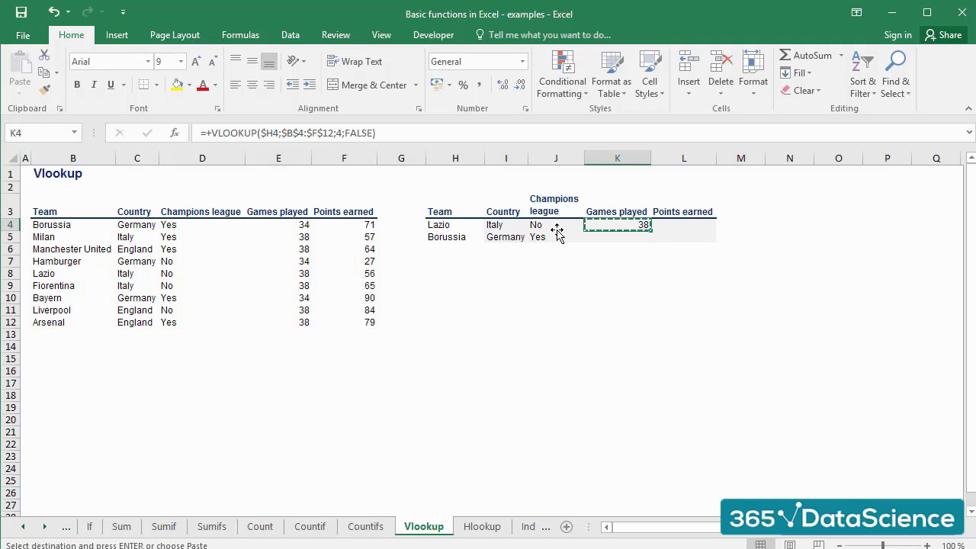
key("Down")
key("ctrl+v")
Copy the Games played formula from K4 into L4 under Points earned and set its column index number to 5
key("Up")
key("Right")
key("ctrl+v")
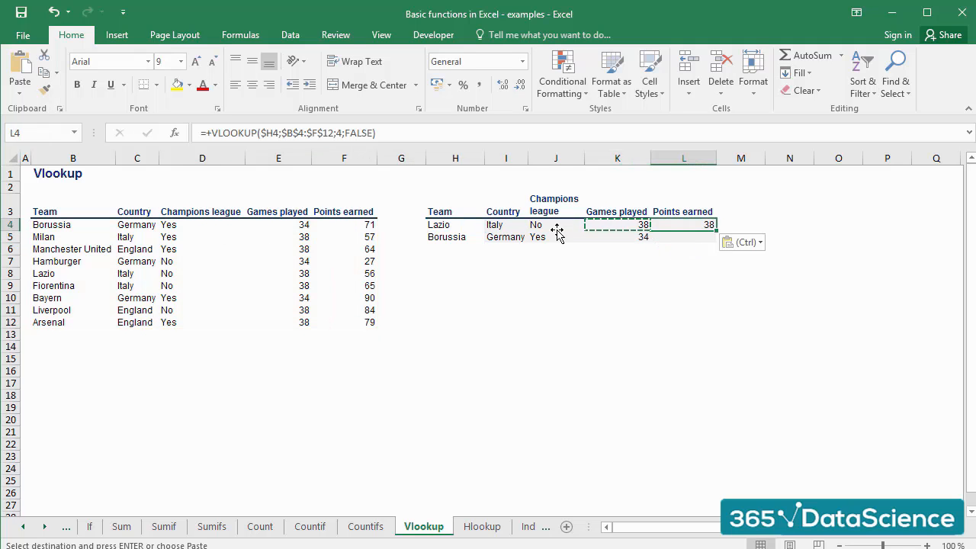
key("F2")
key("Left")
key("Left")
key("Left")
key("Left")
key("Left")
key("Left")
key("Left")
key("BackSpace")
type("5")
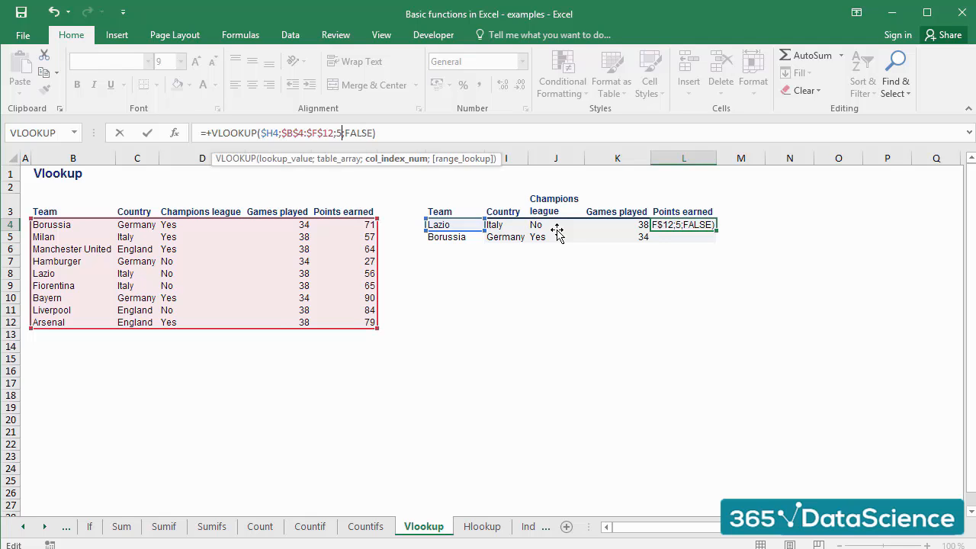
key("Return")
Copy the Points earned formula from L4 into L5 for Borussia
key("Up")
key("ctrl+c")
key("Down")
key("ctrl+v")
key("Return")
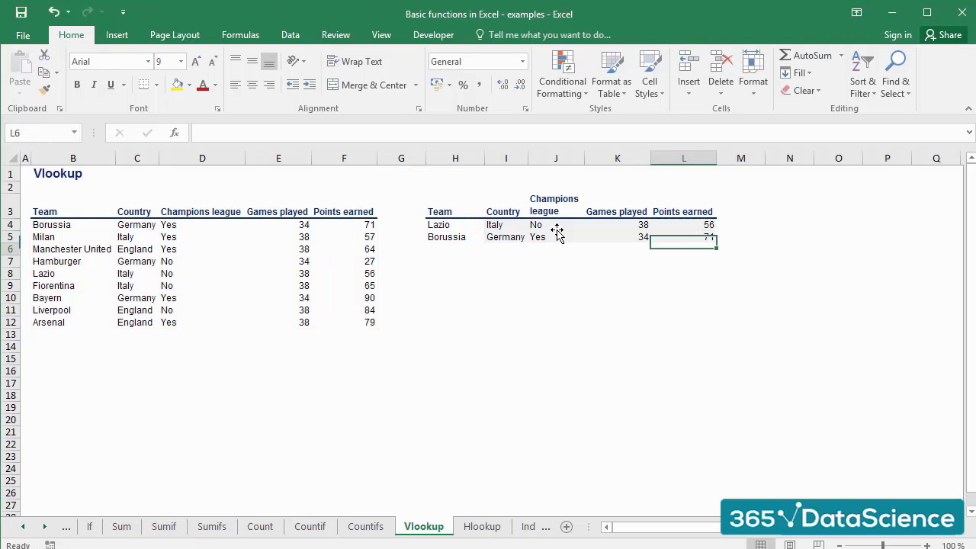
key("Down")
key("Down")
key("Down")
key("Down")
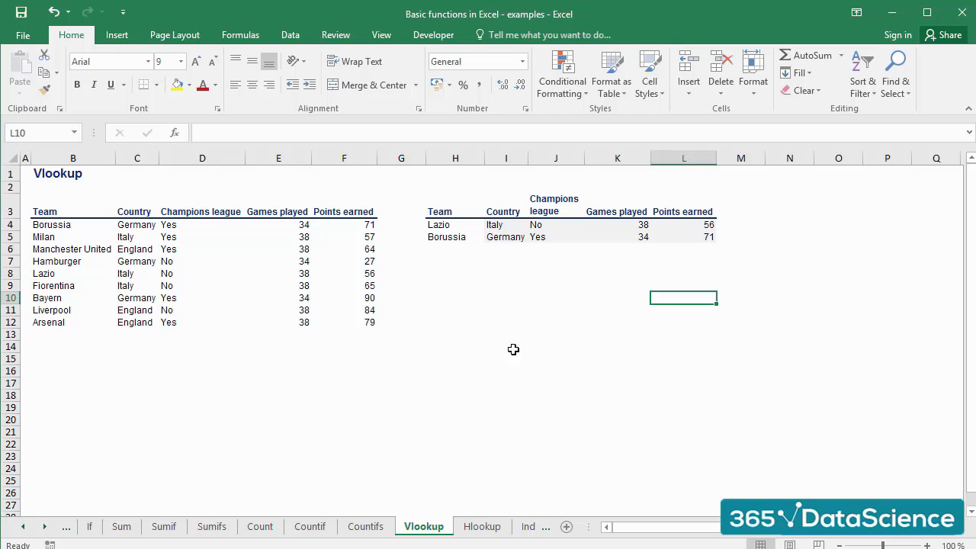
Switch to the Hlookup sheet and examine the horizontal source table and the empty result cells for Milan and Hamburger
key("ctrl+Page_Down")
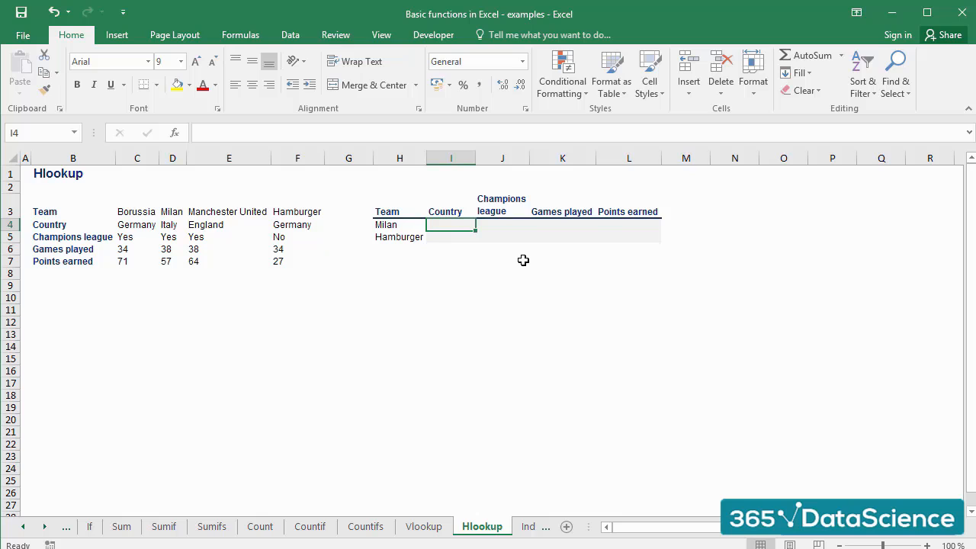
left_click(412, 223)
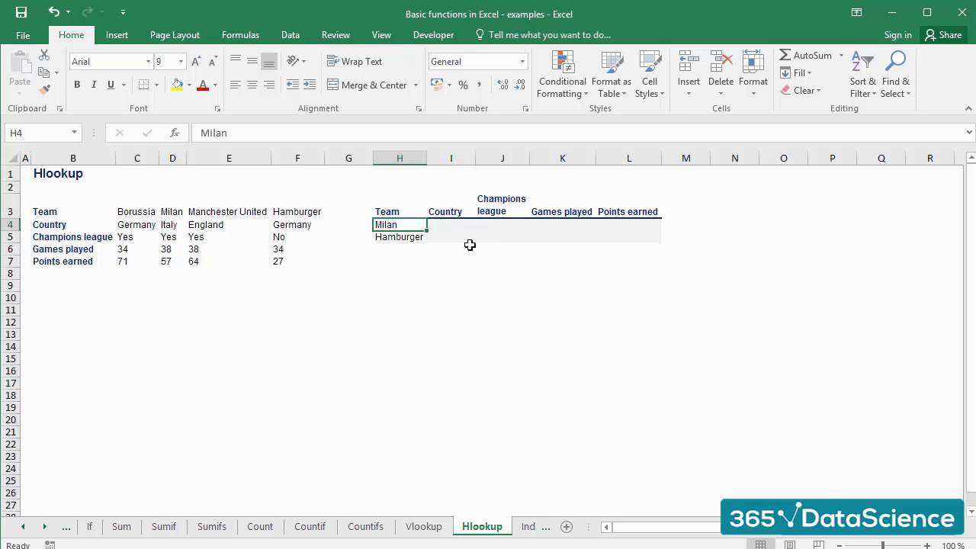
left_click_drag(133, 213, 297, 211)
left_click(299, 309)
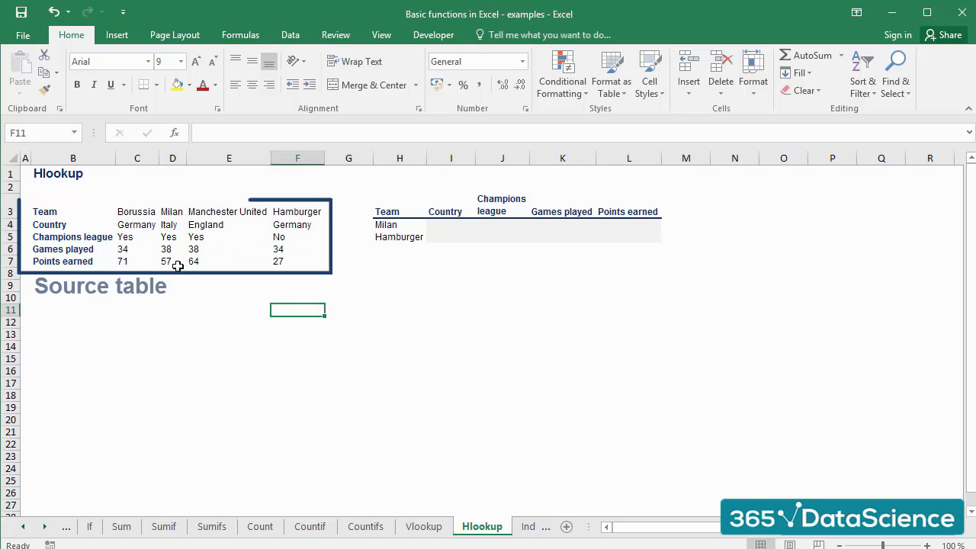
left_click_drag(84, 237, 298, 238)
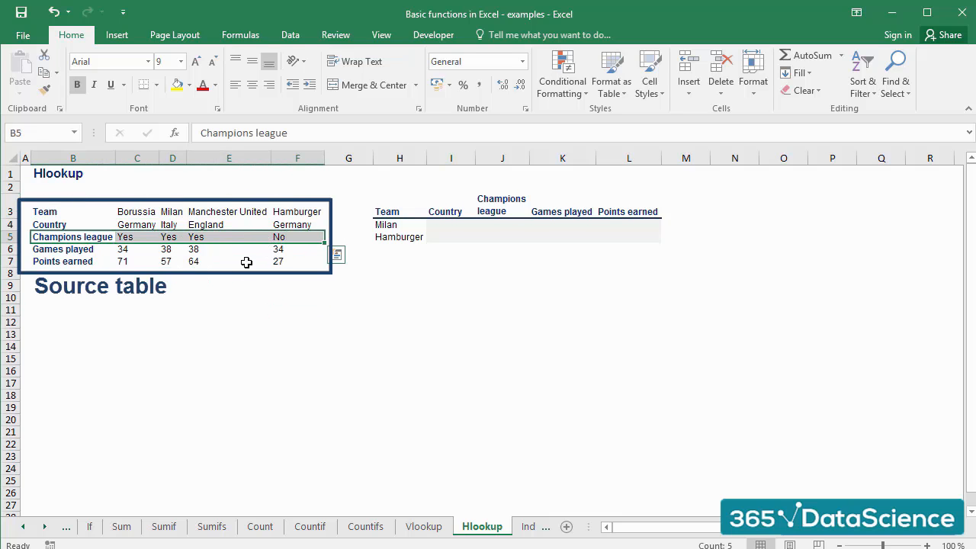
left_click(443, 222)
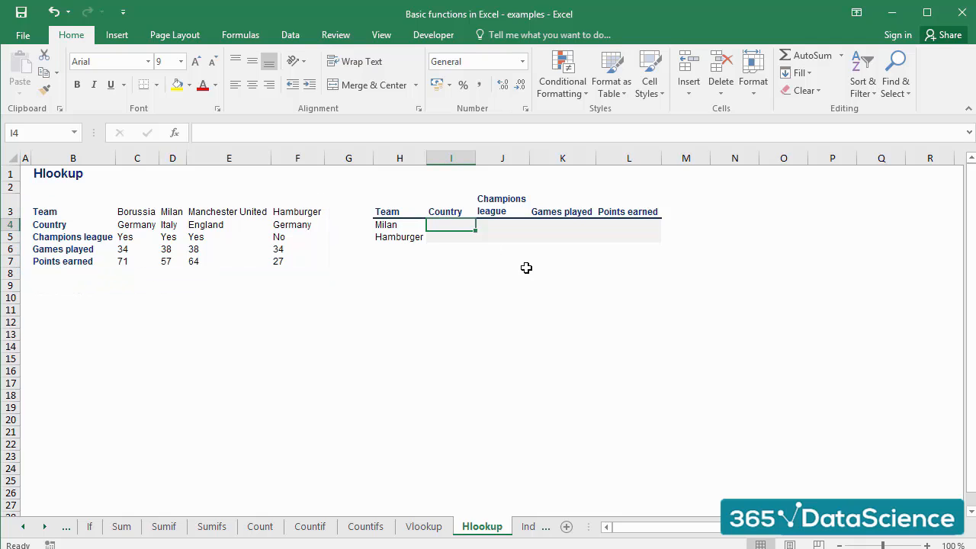
left_click_drag(93, 216, 290, 258)
left_click_drag(442, 224, 624, 232)
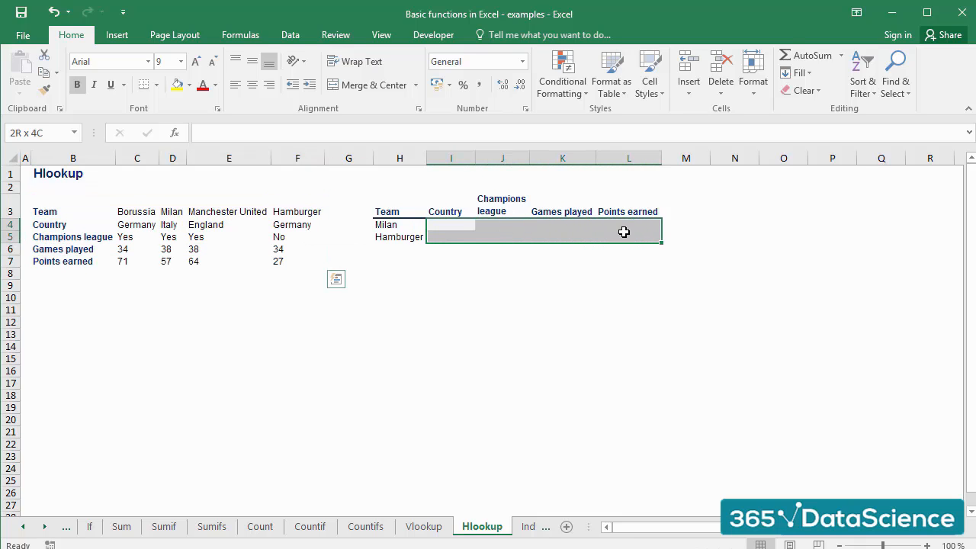
Begin an HLOOKUP formula in I4 under Country with $H4 as the lookup value
left_click(449, 223)
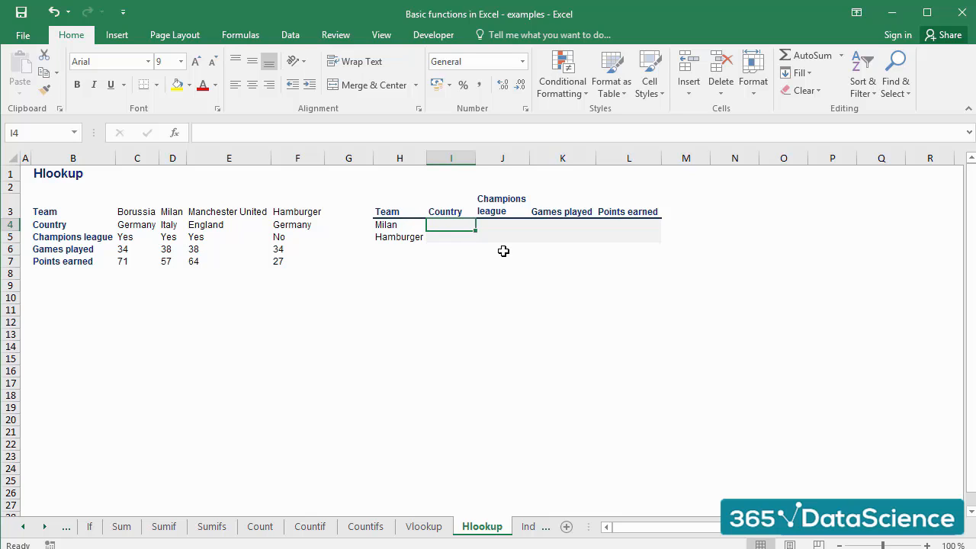
type("+")
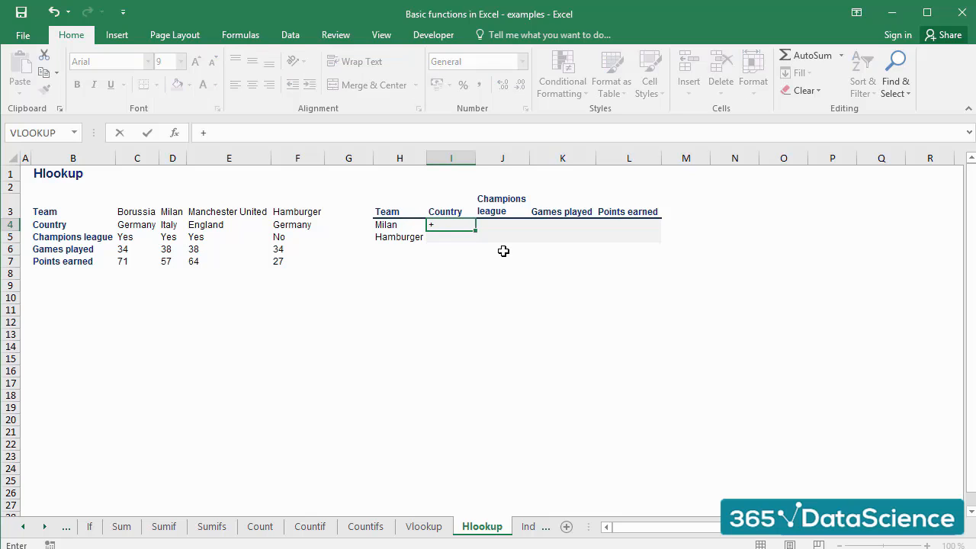
type("hlookup(")
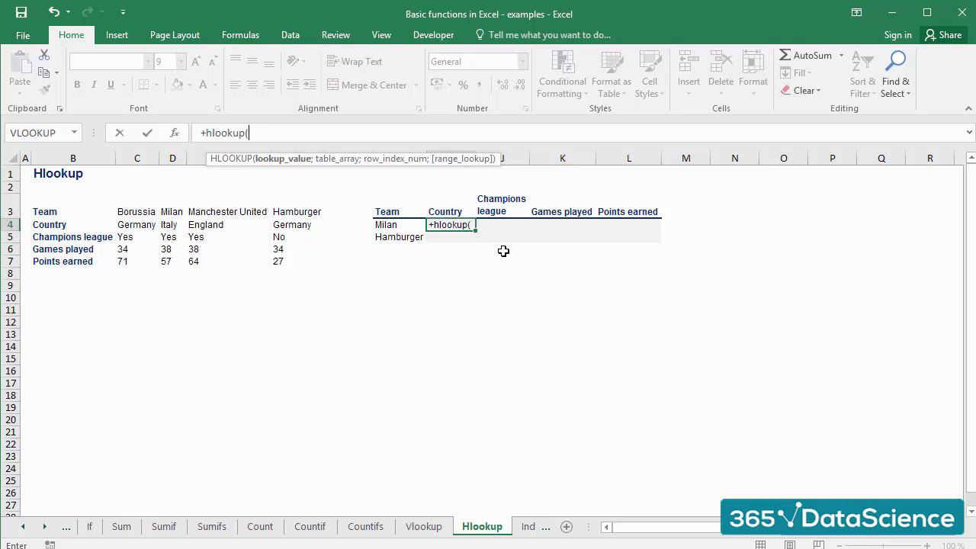
left_click(396, 225)
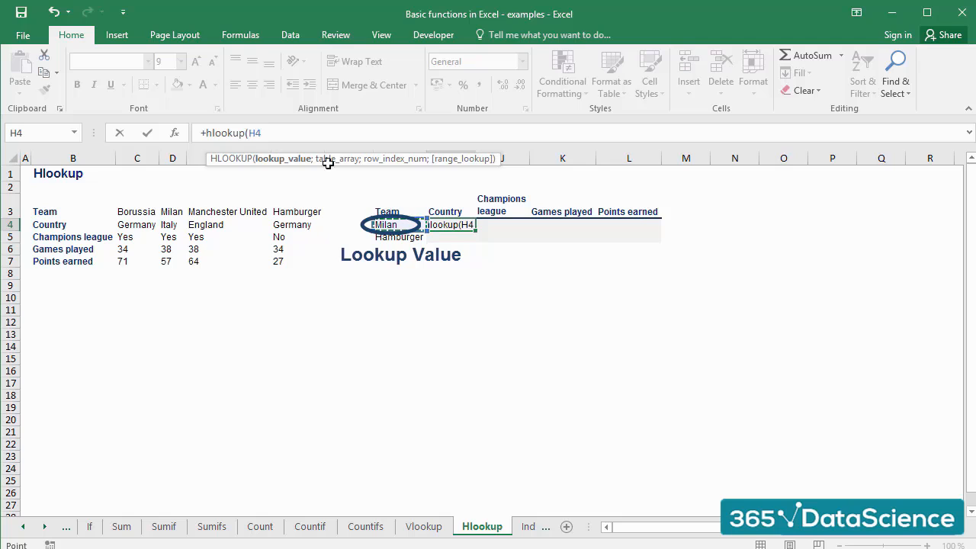
left_click(254, 133)
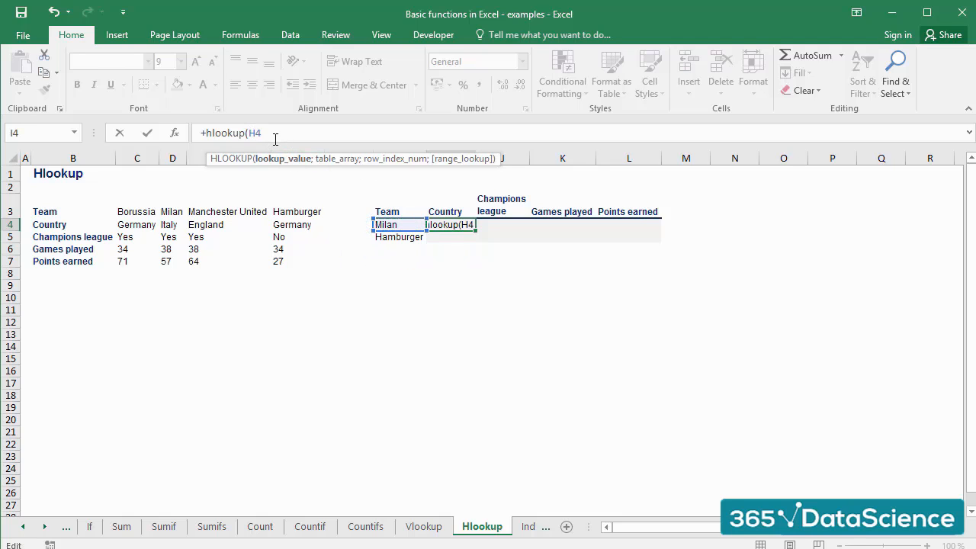
type("$")
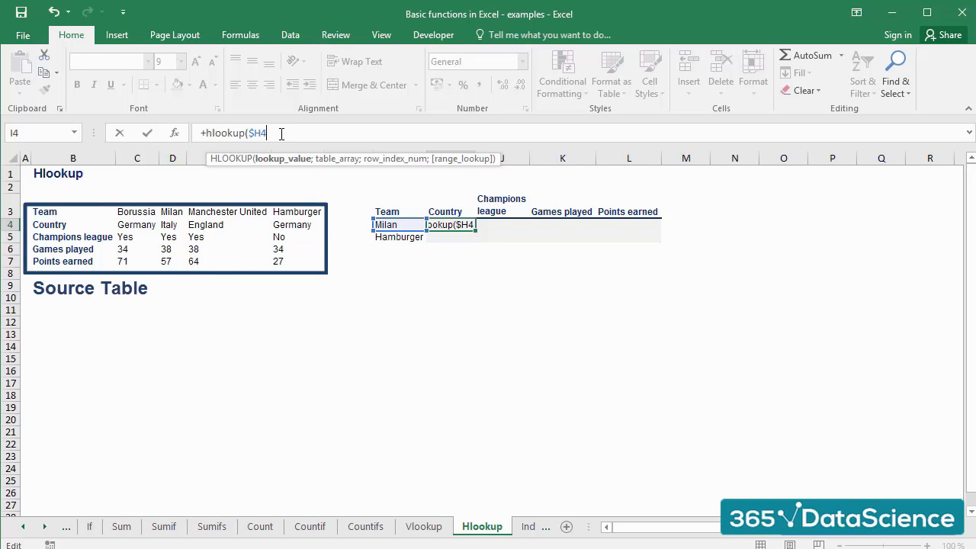
type(";")
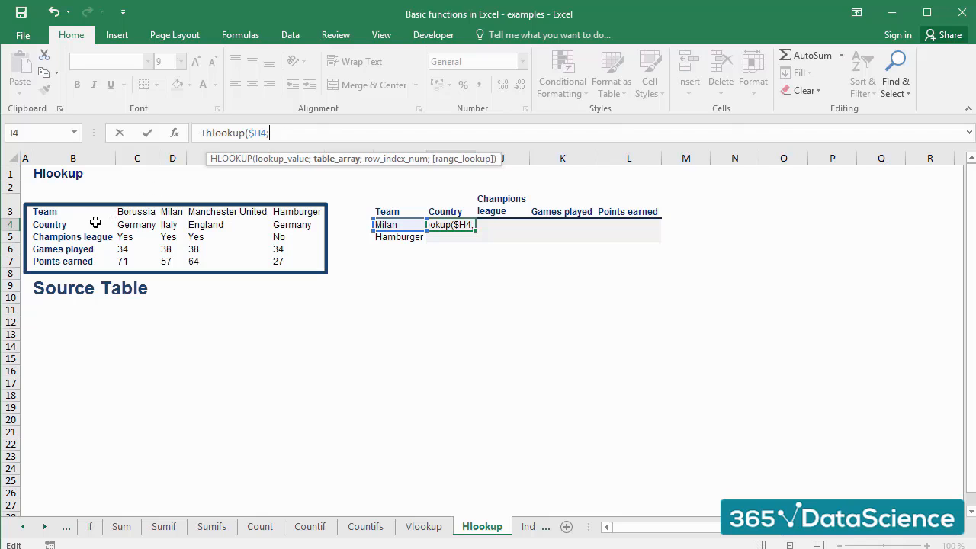
Complete the HLOOKUP in I4 with table array $B$3:$F$7, row index number 2 and FALSE for an exact match
left_click_drag(68, 211, 280, 257)
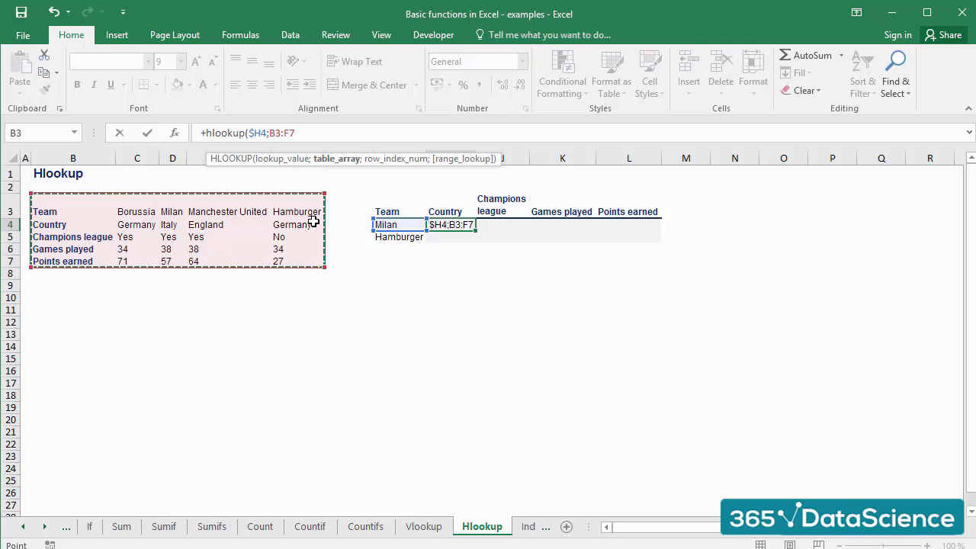
key("F4")
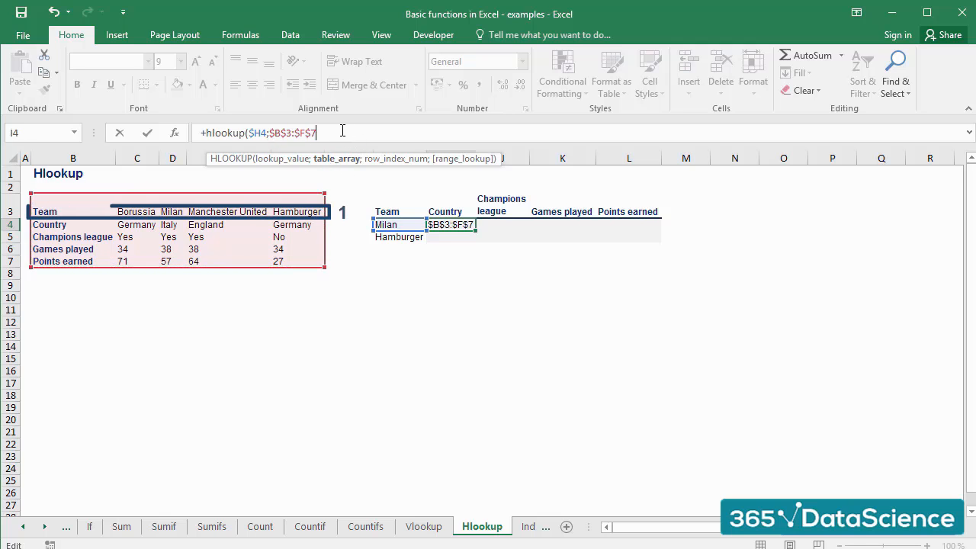
type(";2")
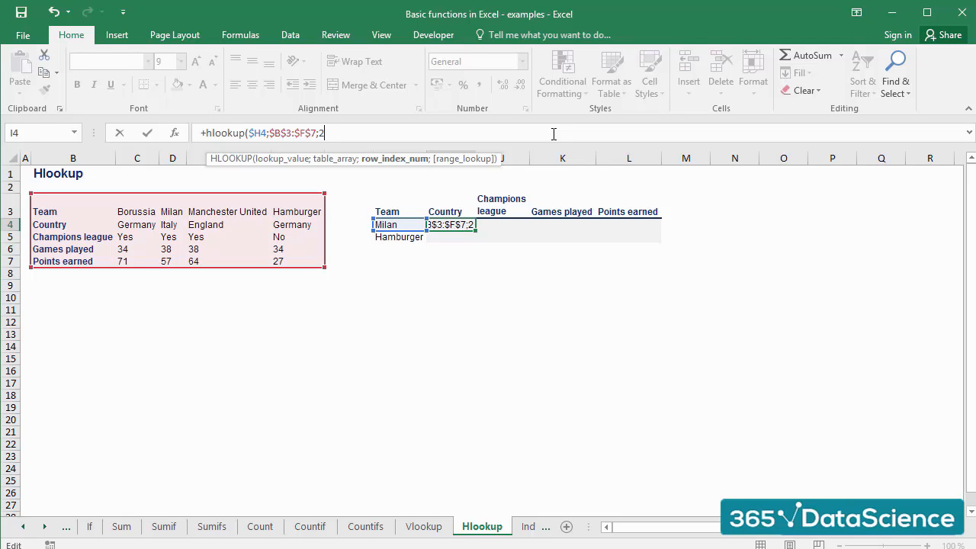
type(";false")
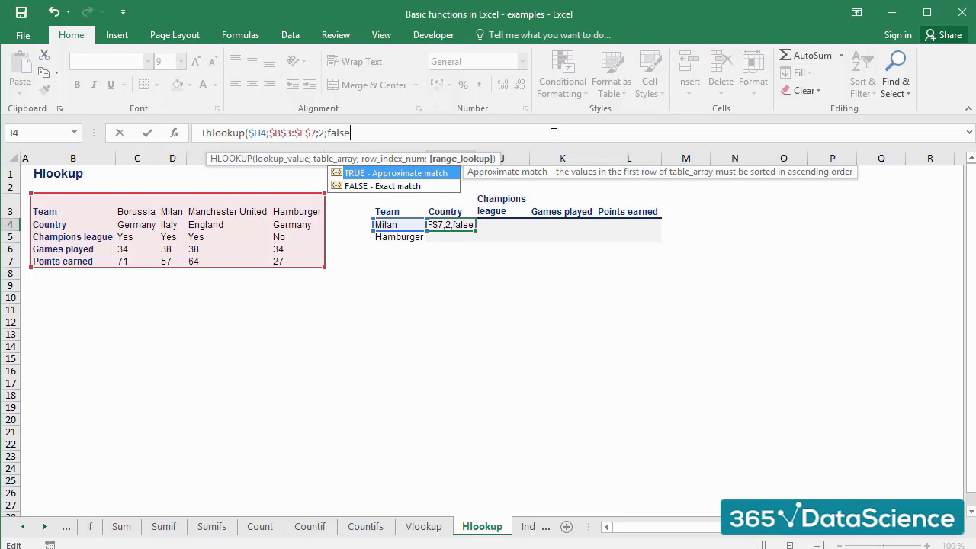
type(")")
key("Return")
Copy the Country formula from I4 into I5 for Hamburger
key("Up")
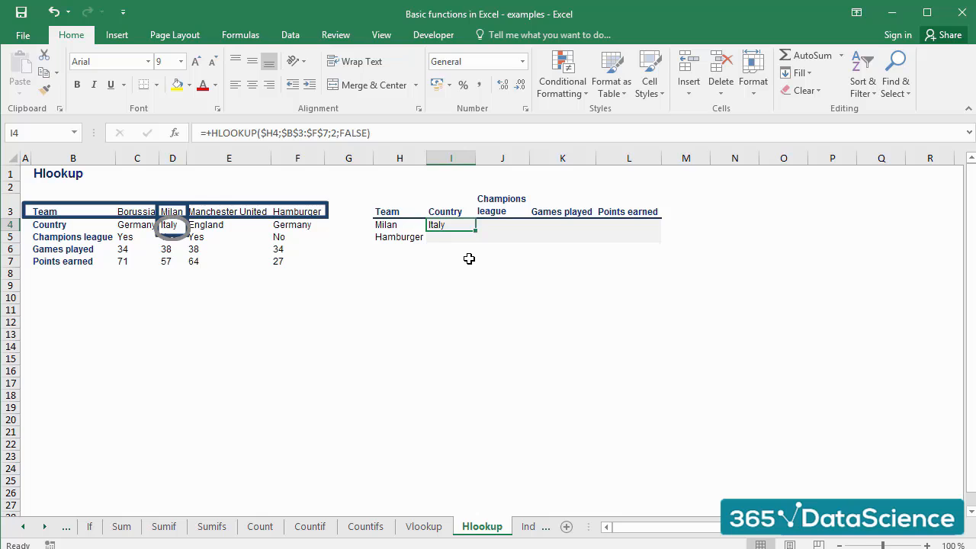
key("ctrl+c")
key("Down")
key("ctrl+v")
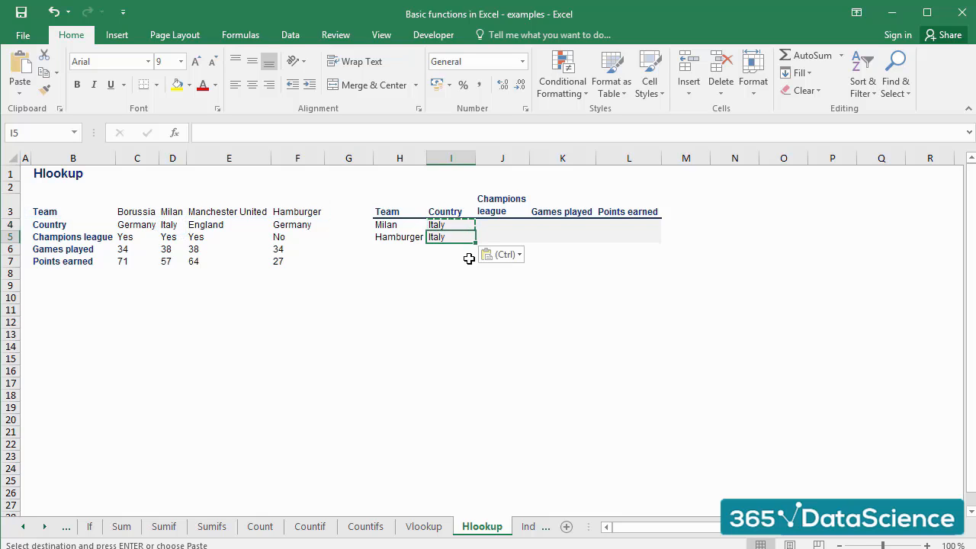
key("ctrl")
key("Escape")
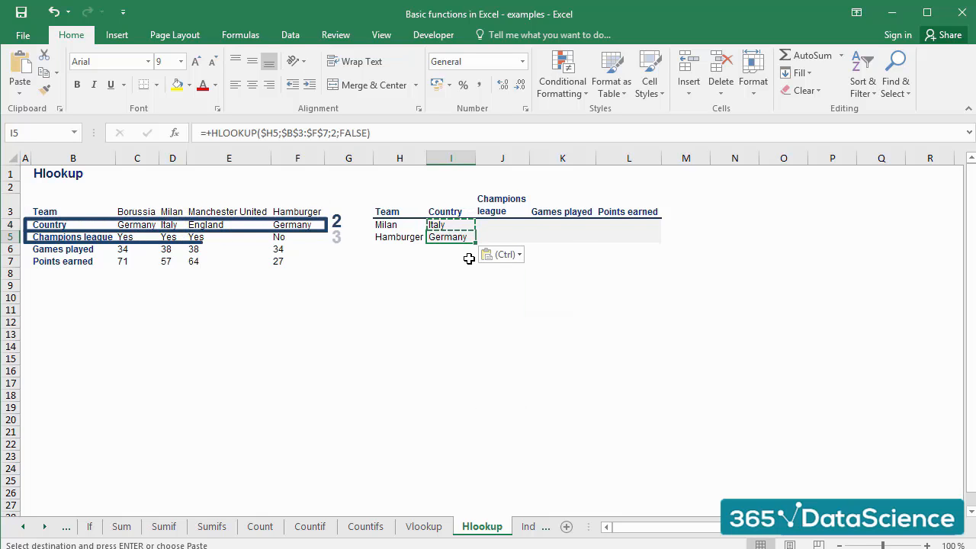
Copy the Country formula into J4 under Champions league and set its row index number to 3
key("Up")
key("Right")
key("ctrl+v")
key("F2")
key("Left")
key("Left")
key("Left")
key("Left")
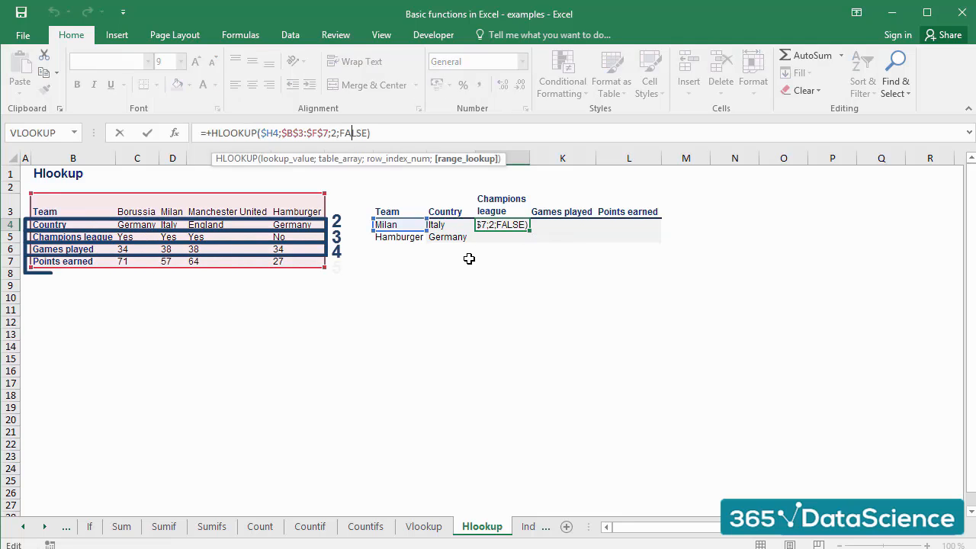
key("Left")
key("Left")
key("Left")
key("BackSpace")
type("3")
key("Return")
Copy the Champions league formula from J4 into J5 for Hamburger
key("Up")
key("ctrl+c")
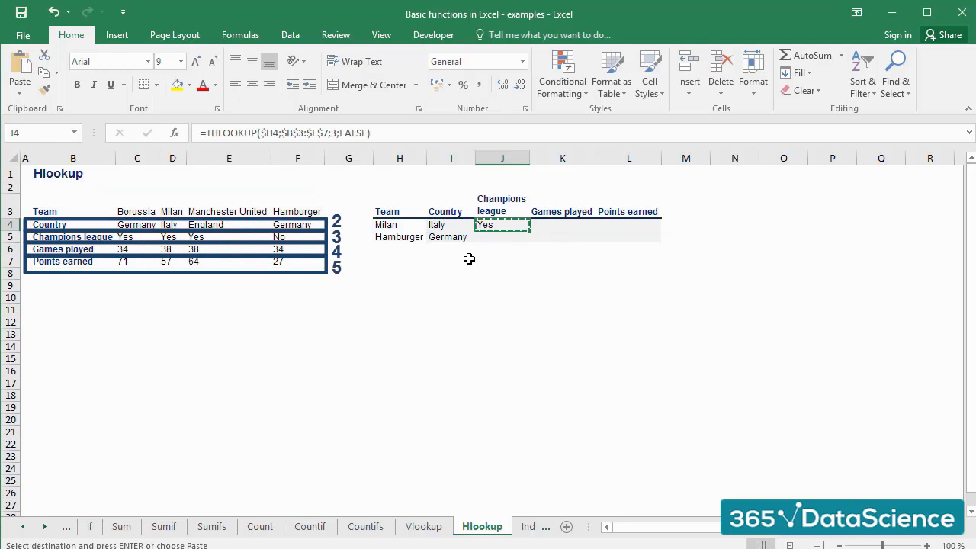
key("Down")
key("ctrl+v")
key("F2")
key("Escape")
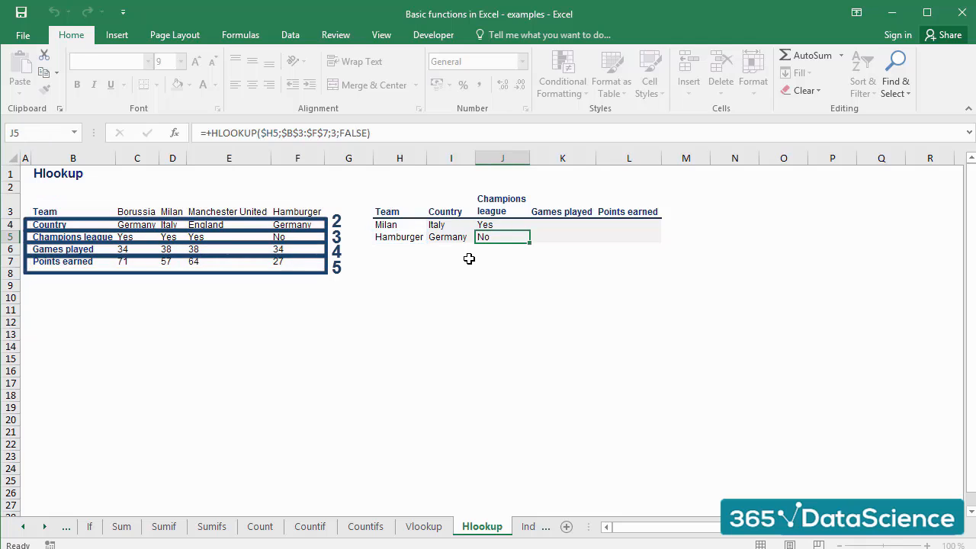
Copy the Champions league formula into K4 under Games played and set its row index number to 4
key("Up")
key("Right")
key("ctrl+v")
key("F2")
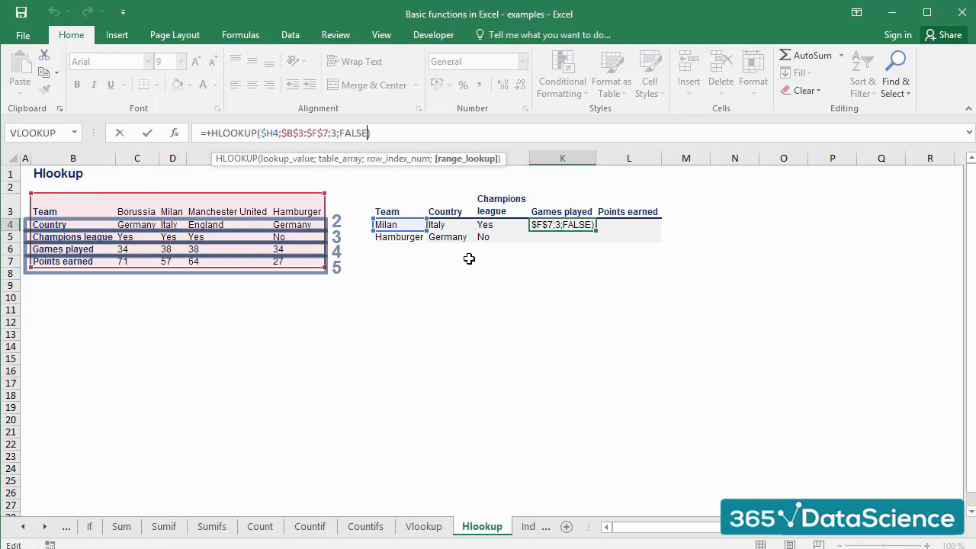
key("Left")
key("Left")
key("Left")
key("Left")
key("Left")
key("Left")
key("Left")
key("BackSpace")
type("4")
key("Return")
Copy the Games played formula from K4 into K5 for Hamburger
key("Up")
key("ctrl+c")
key("Down")
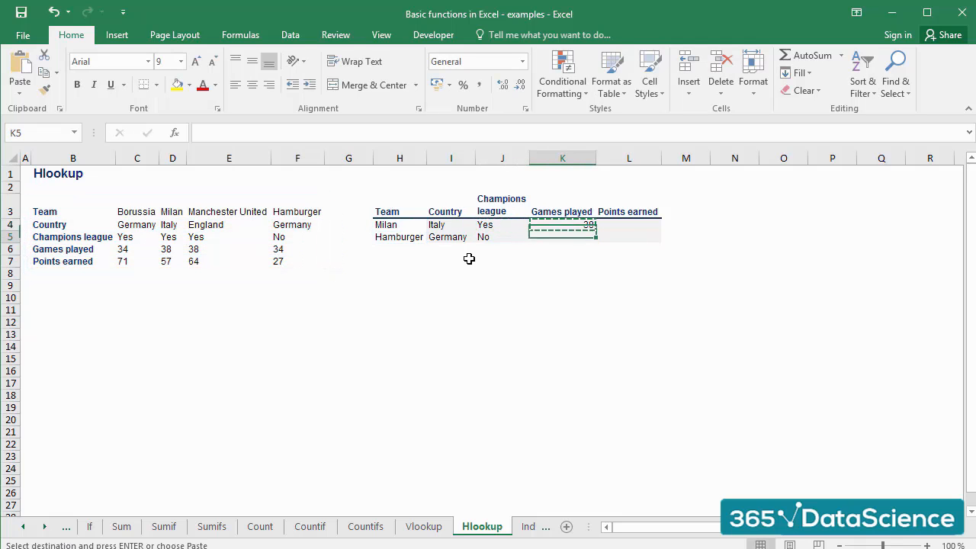
key("ctrl+v")
Copy the Games played formula into L4 under Points earned and open its row index number for editing
key("Up")
key("Right")
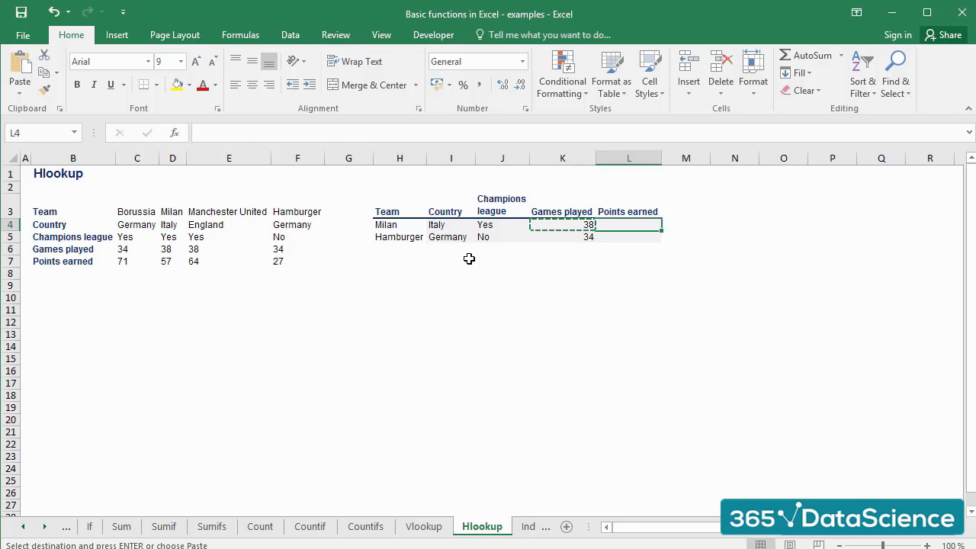
key("ctrl+v")
key("F2")
key("Left")
key("Left")
key("Left")
key("Left")
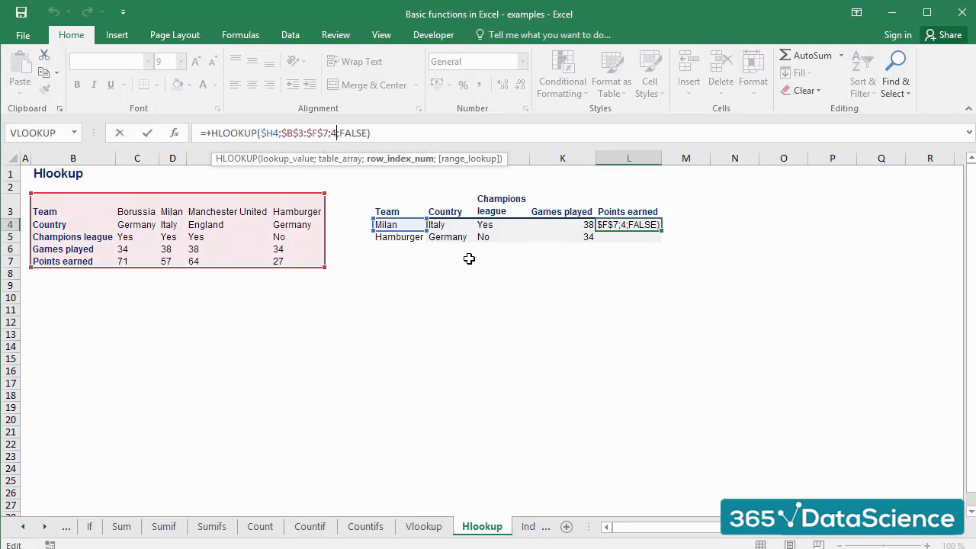